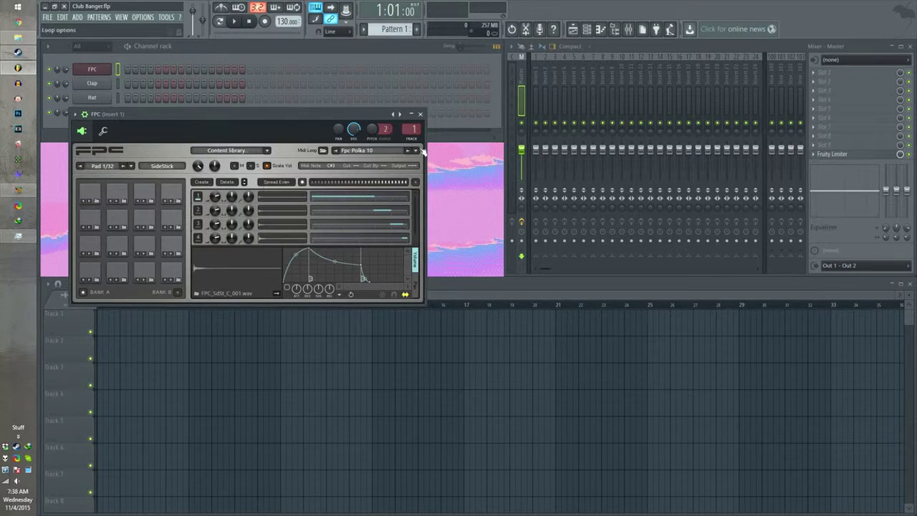
- Load the 707 preset into the FPC drum plugin and close its window
{"action": "left_click", "coordinate": [402, 115]}
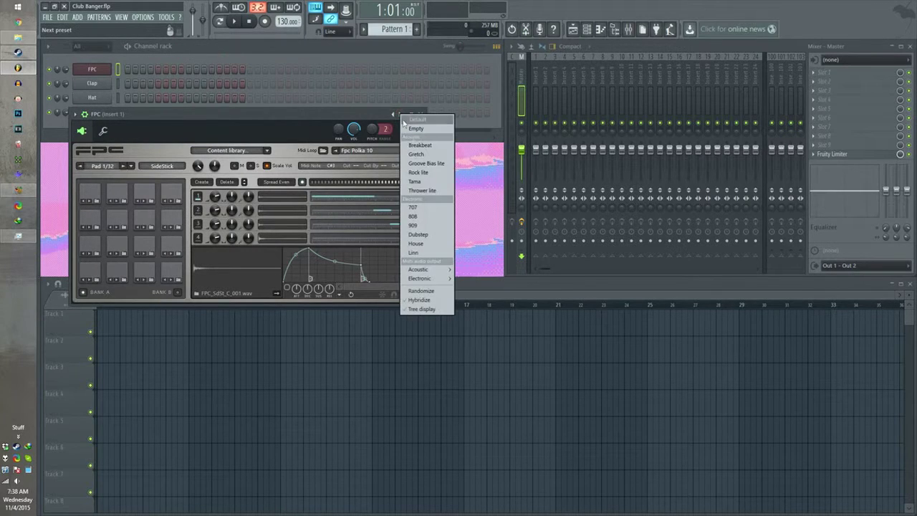
{"action": "left_click", "coordinate": [413, 207]}
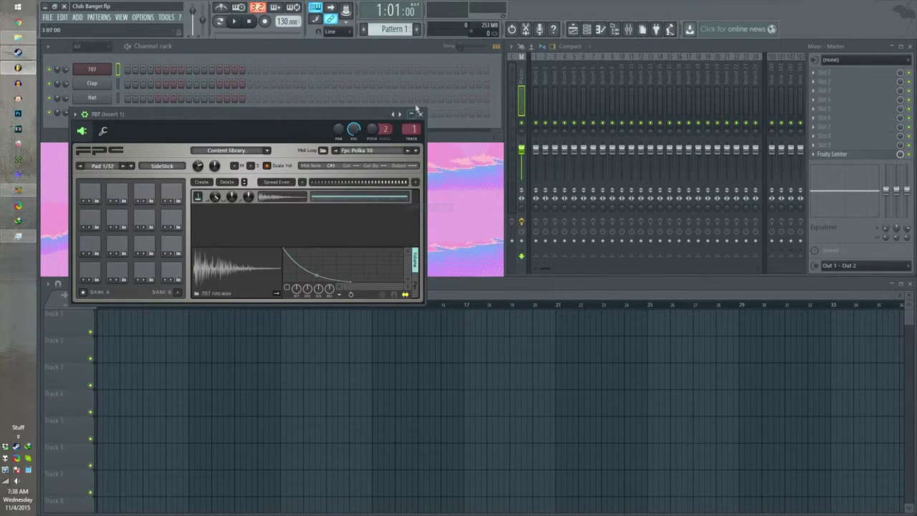
{"action": "left_click", "coordinate": [420, 114]}
- Open the piano roll of the 707 channel and erase the row of C5 notes
{"action": "right_click", "coordinate": [101, 69]}
{"action": "left_click", "coordinate": [129, 70]}
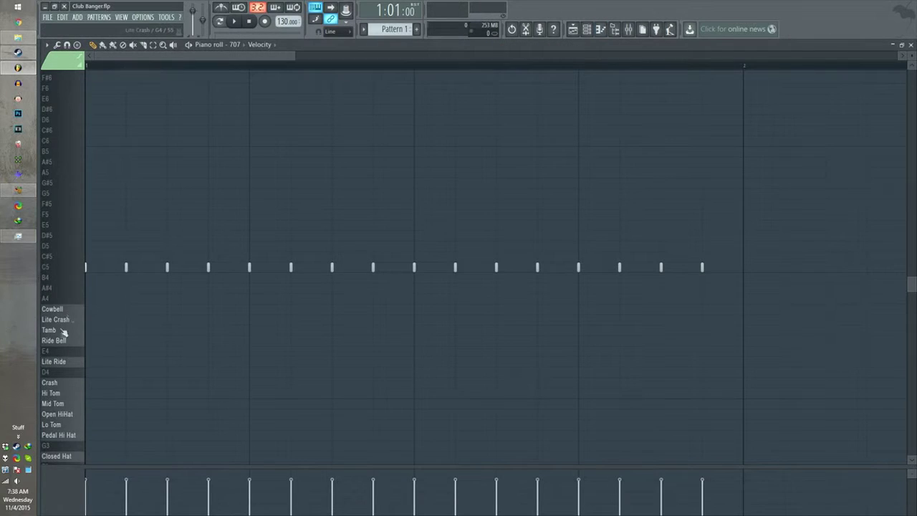
{"action": "scroll", "coordinate": [94, 317], "scroll_direction": "down", "scroll_amount": 3}
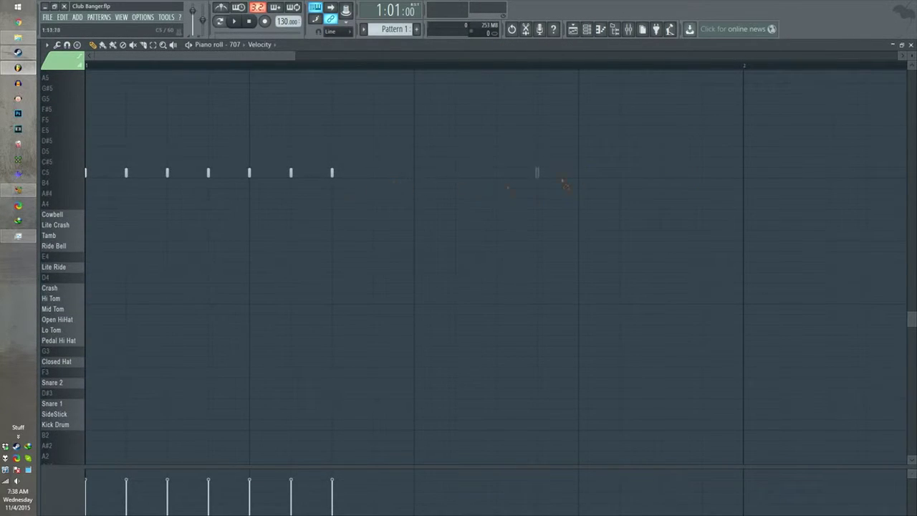
{"action": "scroll", "coordinate": [117, 220], "scroll_direction": "down", "scroll_amount": 3}
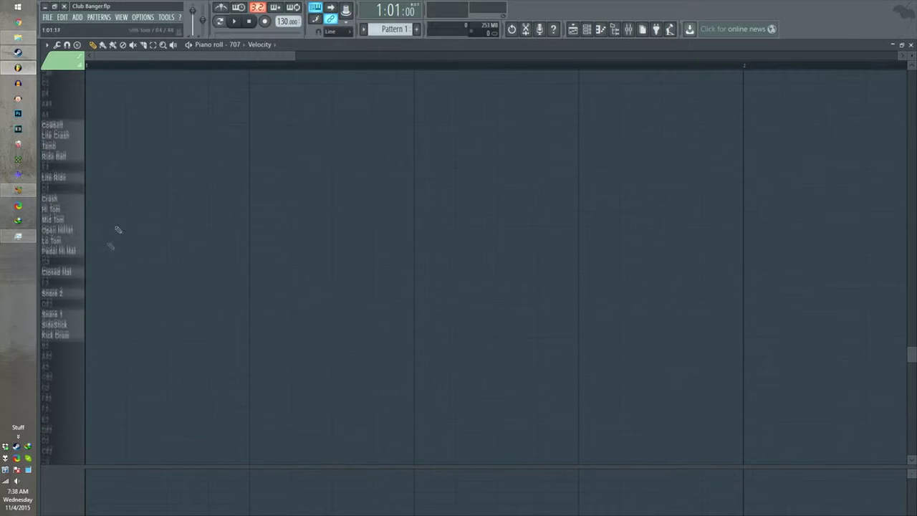
{"action": "scroll", "coordinate": [107, 331], "scroll_direction": "up", "scroll_amount": 3}
- Place Kick Drum notes on steps 1, 2 and 5 and a SideStick note on step 6, and play the pattern
{"action": "left_click", "coordinate": [90, 362]}
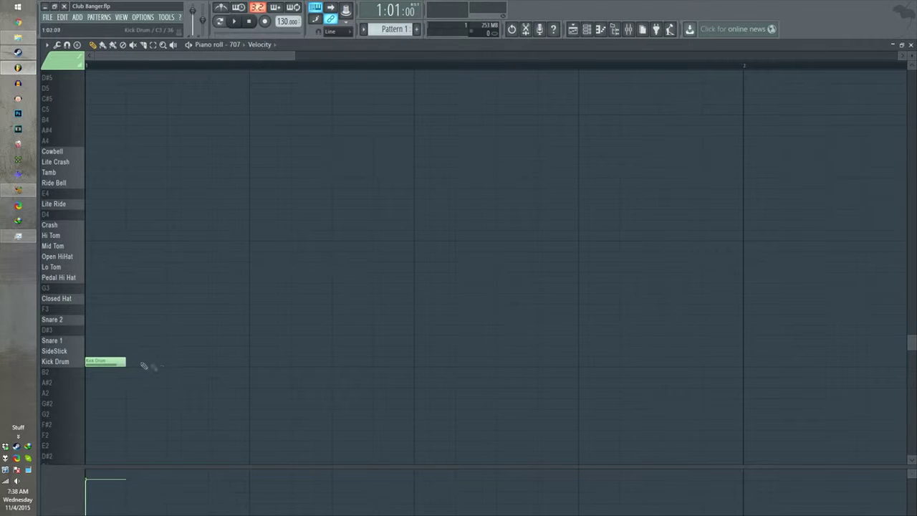
{"action": "left_click", "coordinate": [135, 362]}
{"action": "left_click", "coordinate": [254, 362]}
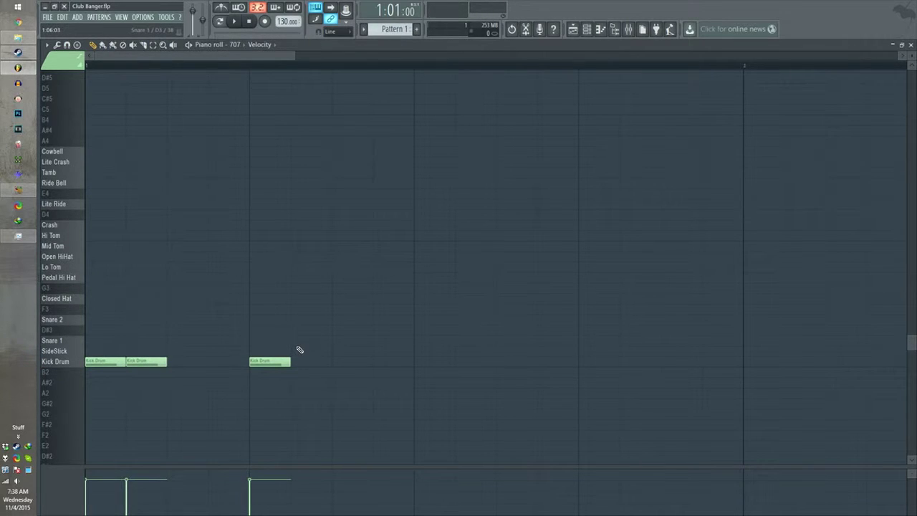
{"action": "left_click", "coordinate": [300, 341]}
{"action": "left_click_drag", "start_coordinate": [305, 341], "coordinate": [304, 351]}
{"action": "key", "text": "space"}
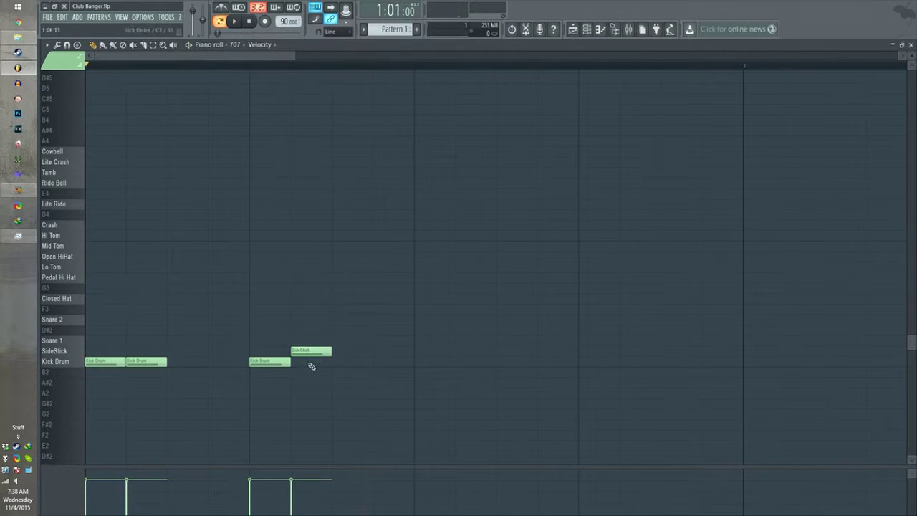
- Shift the third Kick Drum note and the SideStick note one step earlier and play the pattern
{"action": "left_click_drag", "start_coordinate": [285, 380], "coordinate": [303, 354]}
{"action": "key", "text": "space"}
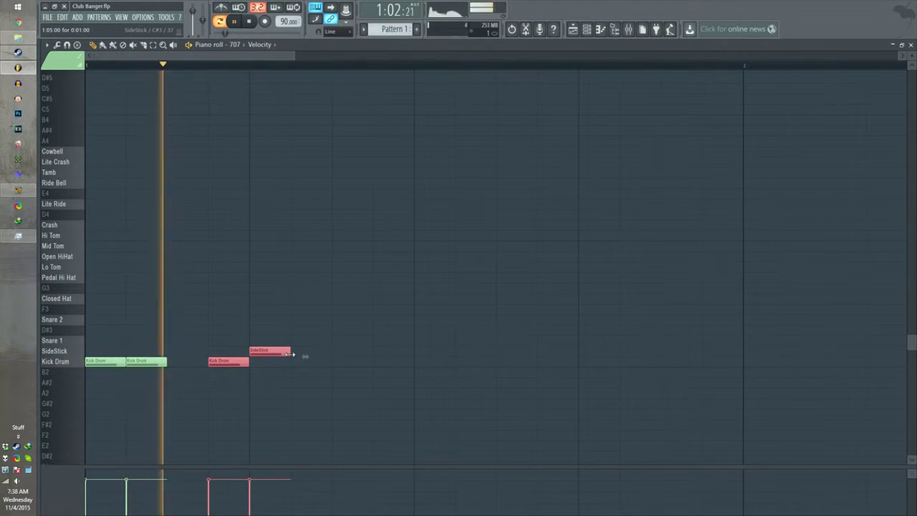
{"action": "key", "text": "space"}
- Add Lo Tom notes on steps 9 and 10, a Hi Tom on step 12 and a Lite Ride on step 14, auditioning the pattern
{"action": "left_click", "coordinate": [421, 287]}
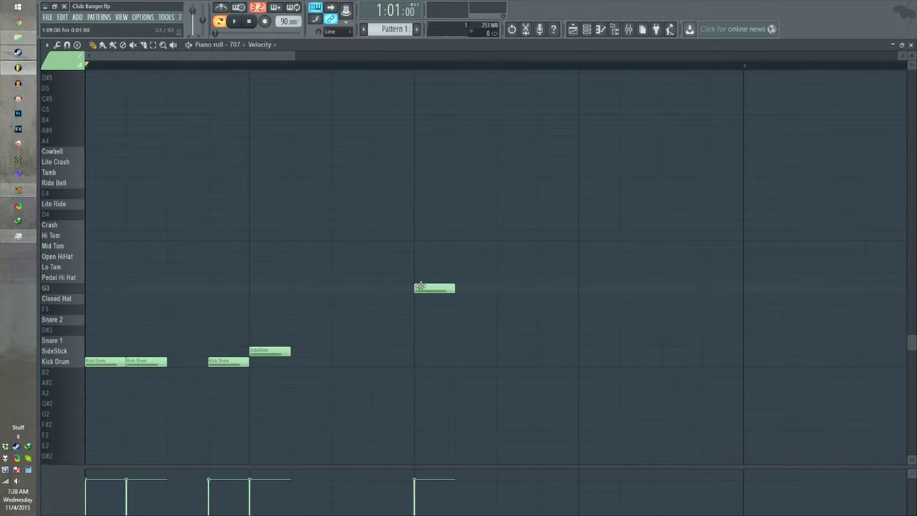
{"action": "left_click_drag", "start_coordinate": [436, 288], "coordinate": [439, 267]}
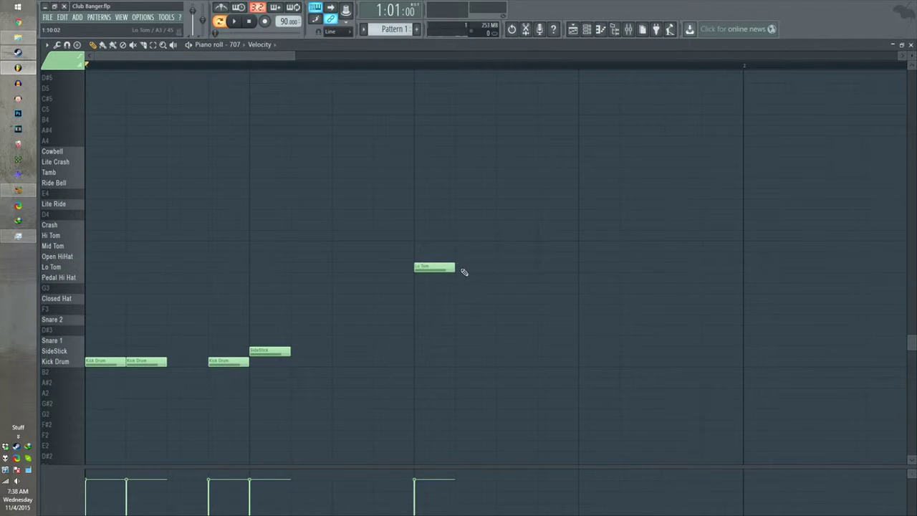
{"action": "left_click", "coordinate": [462, 270]}
{"action": "left_click", "coordinate": [542, 235]}
{"action": "key", "text": "space"}
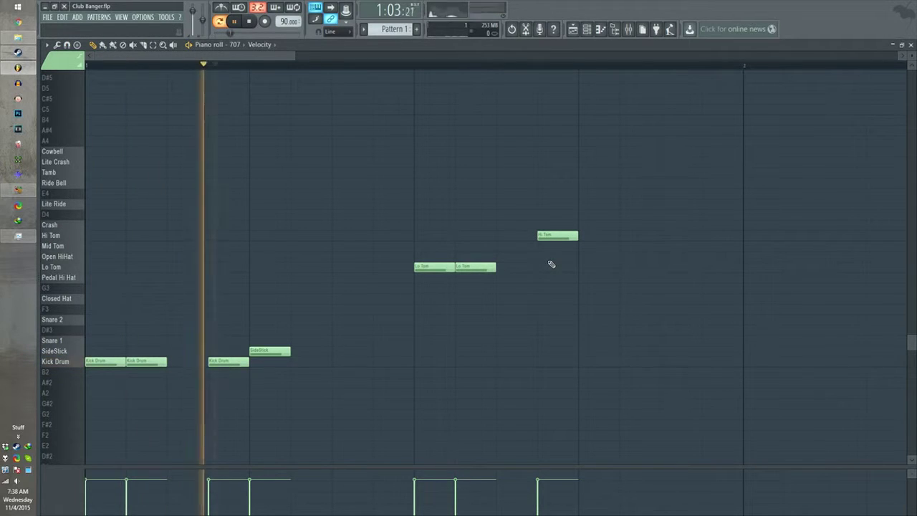
{"action": "key", "text": "space"}
{"action": "left_click_drag", "start_coordinate": [594, 227], "coordinate": [658, 203]}
{"action": "key", "text": "space"}
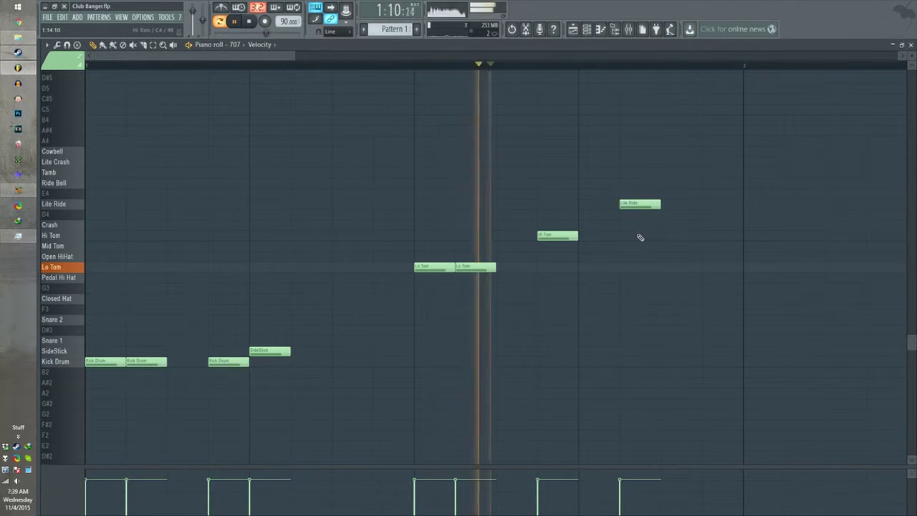
{"action": "key", "text": "space"}
- Close the piano roll and place Pattern 1 clips on bars 1 and 2 of playlist Track 1
{"action": "left_click", "coordinate": [911, 44]}
{"action": "left_click", "coordinate": [136, 321]}
{"action": "mouse_move", "coordinate": [136, 319]}
{"action": "left_mouse_down"}
{"action": "mouse_move", "coordinate": [101, 322]}
{"action": "mouse_move", "coordinate": [128, 327]}
{"action": "left_mouse_up"}
{"action": "left_click", "coordinate": [135, 325]}
- Switch to Pattern 2, replace the Clap channel with Sytrus and load its Gargling preset
{"action": "scroll", "coordinate": [385, 32], "scroll_direction": "down", "scroll_amount": 1}
{"action": "right_click", "coordinate": [101, 84]}
{"action": "mouse_move", "coordinate": [130, 139]}
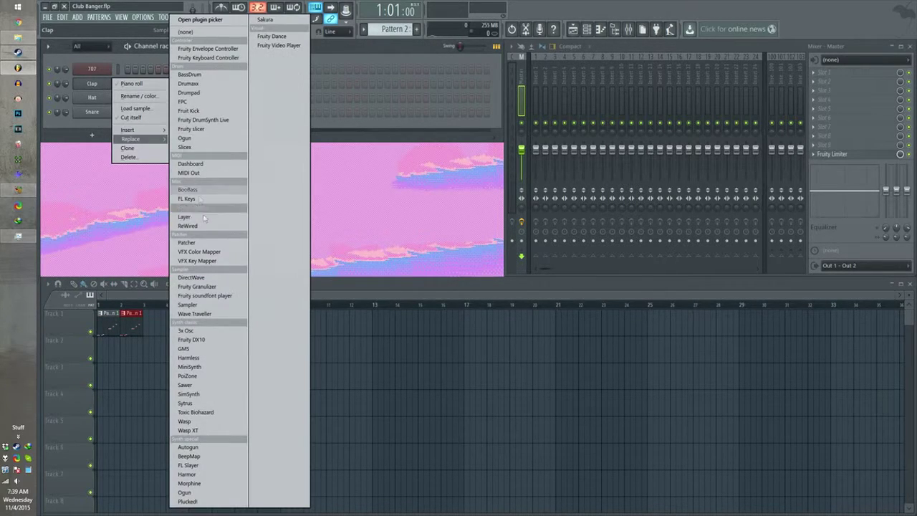
{"action": "left_click", "coordinate": [185, 403]}
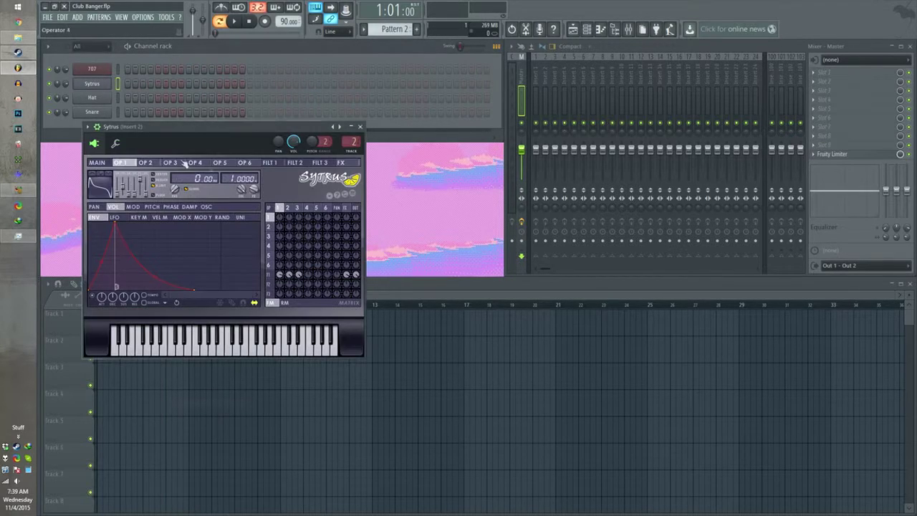
{"action": "left_click", "coordinate": [333, 127]}
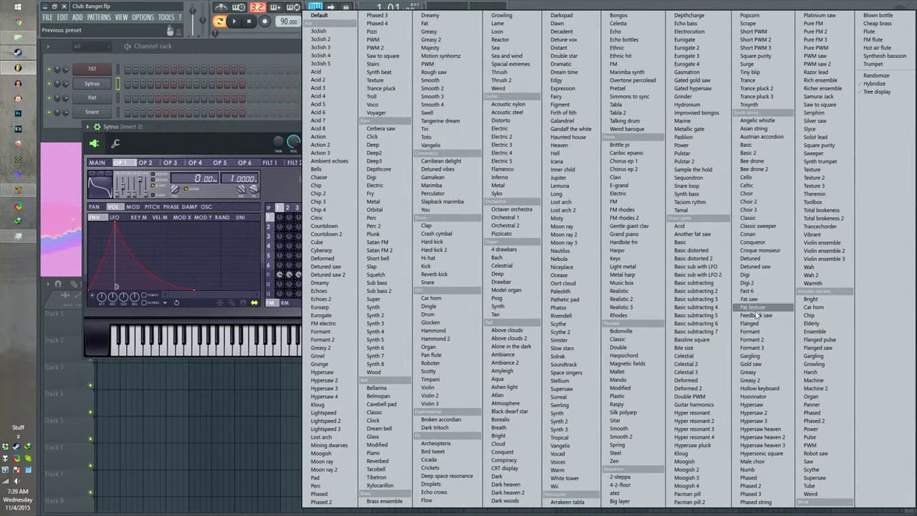
{"action": "left_click", "coordinate": [750, 355]}
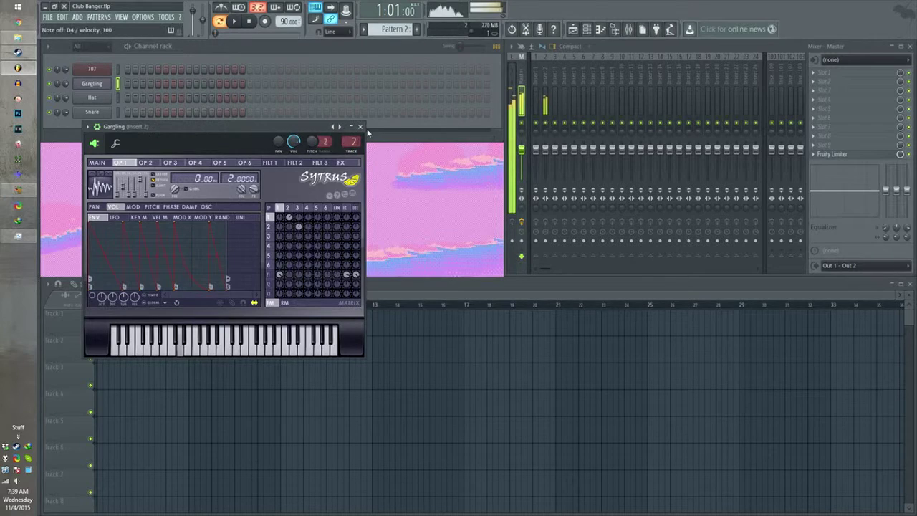
{"action": "left_click", "coordinate": [360, 126]}
- In the Gargling channel's piano roll, enter D4, F4, D4, F4, A#3, A#3, A3, A3 on steps 1 to 8, and close it
{"action": "right_click", "coordinate": [91, 85]}
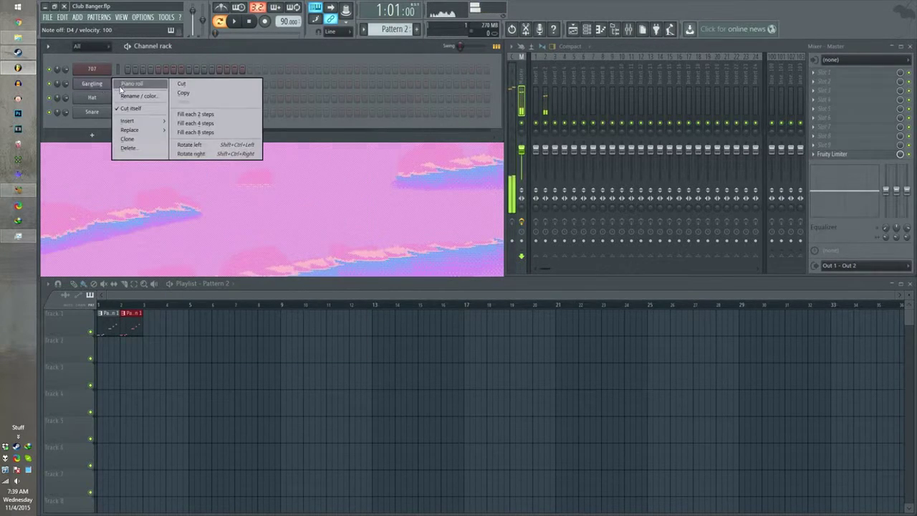
{"action": "left_click", "coordinate": [136, 82]}
{"action": "left_click", "coordinate": [73, 371]}
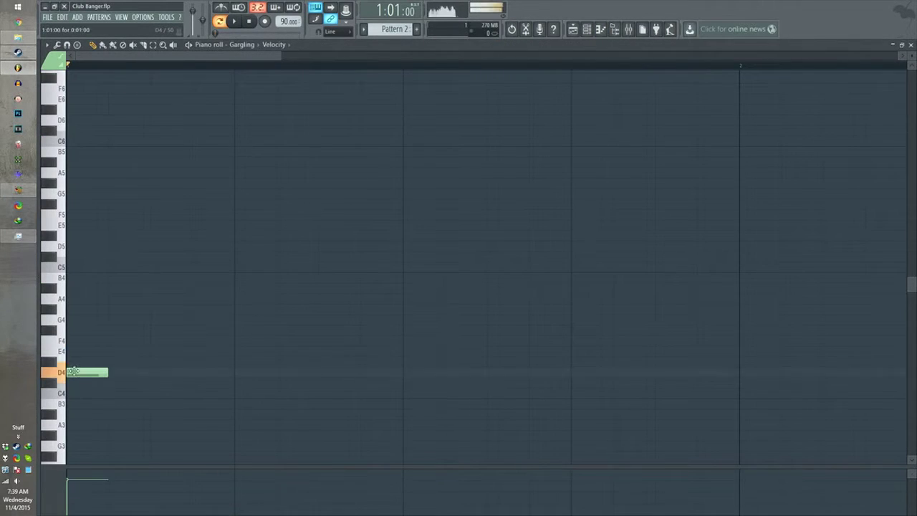
{"action": "left_click", "coordinate": [113, 341]}
{"action": "left_click", "coordinate": [153, 372]}
{"action": "left_click", "coordinate": [197, 341]}
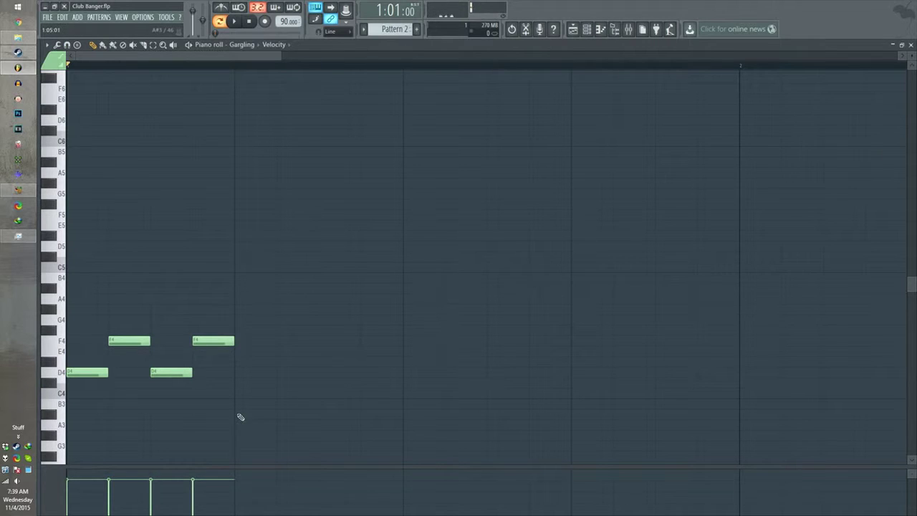
{"action": "left_click", "coordinate": [239, 414]}
{"action": "left_click", "coordinate": [280, 414]}
{"action": "left_click", "coordinate": [323, 425]}
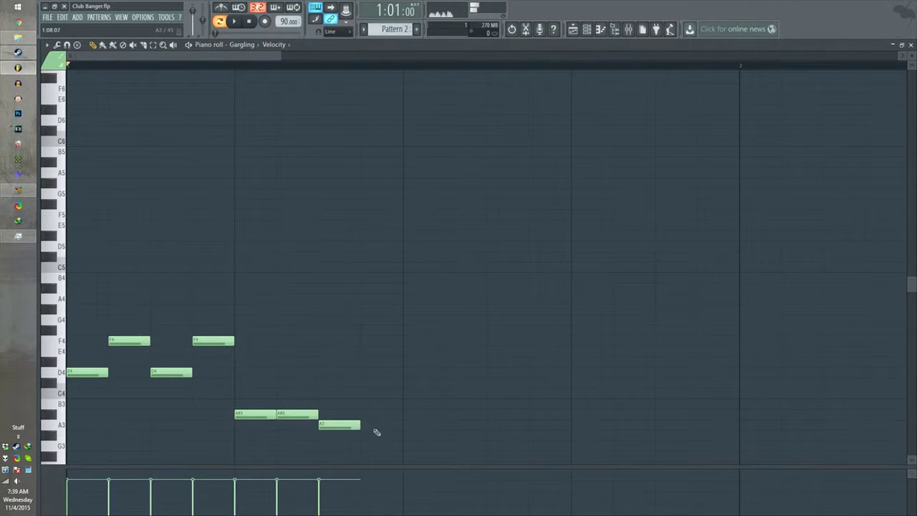
{"action": "left_click", "coordinate": [369, 425]}
{"action": "left_click", "coordinate": [912, 45]}
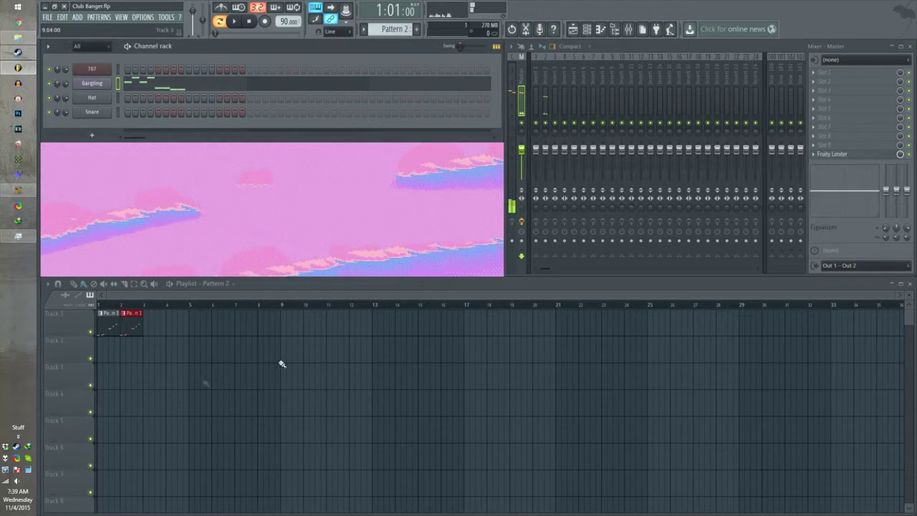
- Arrange Pattern 2 clips on bars 4 to 8 of Track 2 and extend the Pattern 1 clips on Track 1 through bar 8
{"action": "left_click_drag", "start_coordinate": [125, 352], "coordinate": [162, 355]}
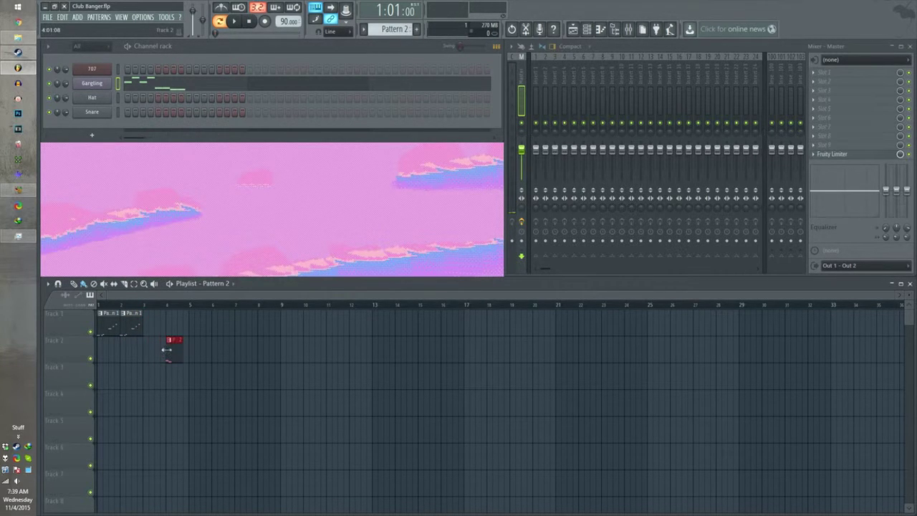
{"action": "left_click", "coordinate": [97, 320]}
{"action": "left_click_drag", "start_coordinate": [125, 324], "coordinate": [266, 327]}
{"action": "left_click_drag", "start_coordinate": [222, 366], "coordinate": [356, 371]}
{"action": "right_click", "coordinate": [356, 371]}
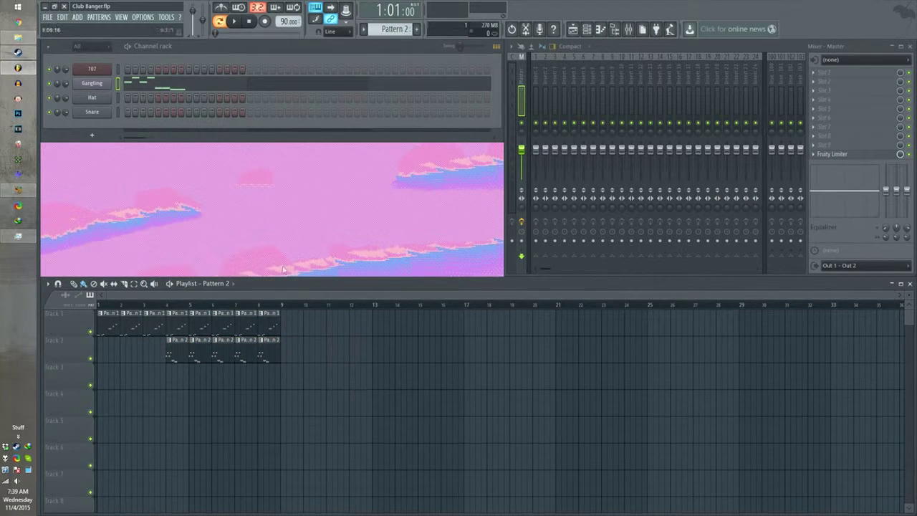
- Switch to Pattern 3 and replace the Hat channel with the Sawer synthesizer
{"action": "scroll", "coordinate": [385, 30], "scroll_direction": "down", "scroll_amount": 1}
{"action": "right_click", "coordinate": [109, 96]}
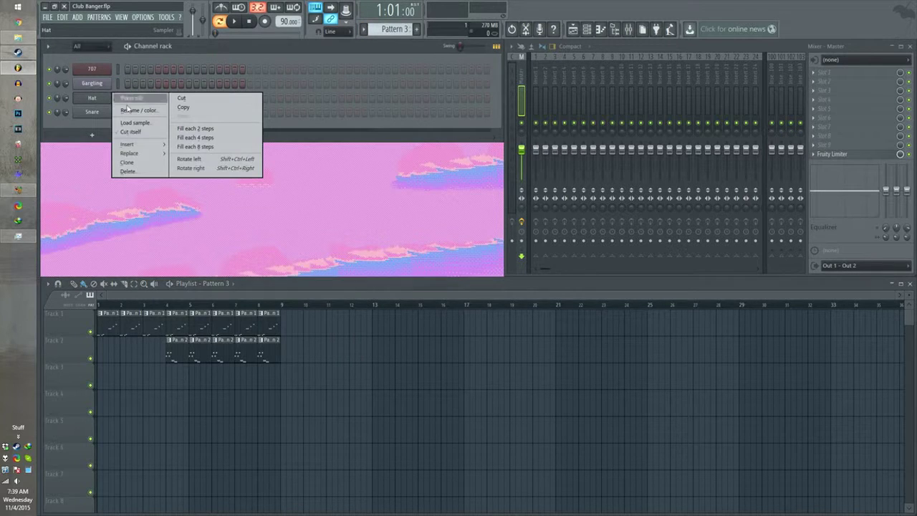
{"action": "mouse_move", "coordinate": [146, 154]}
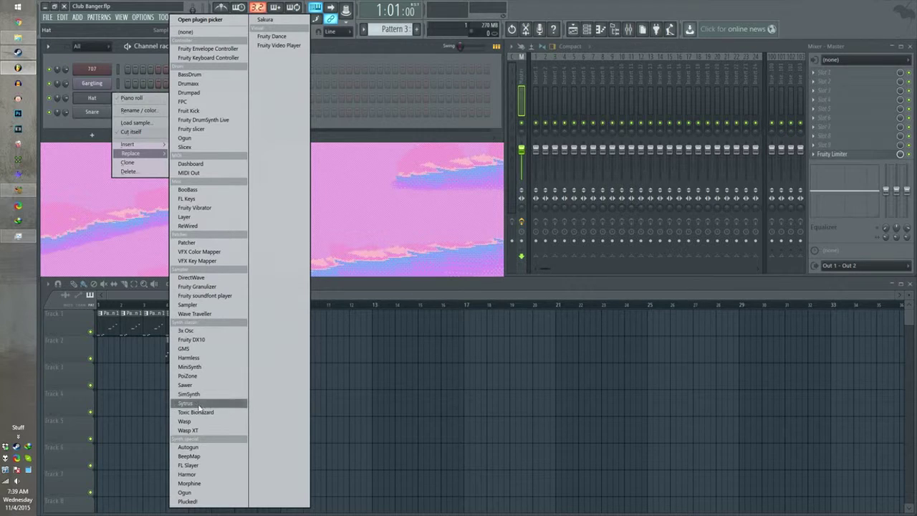
{"action": "left_click", "coordinate": [185, 385]}
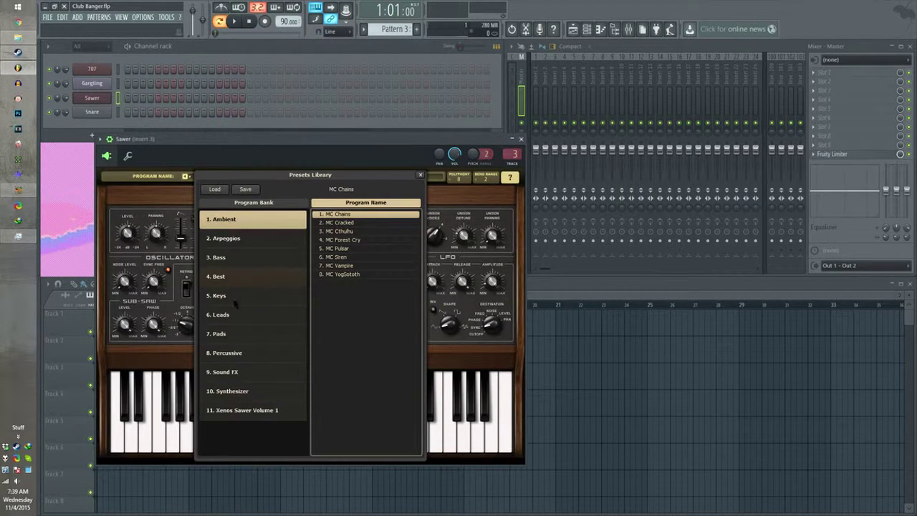
- Load the FG SID Brass preset from Sawer's Synthesizer bank and close the presets library
{"action": "left_click", "coordinate": [241, 374]}
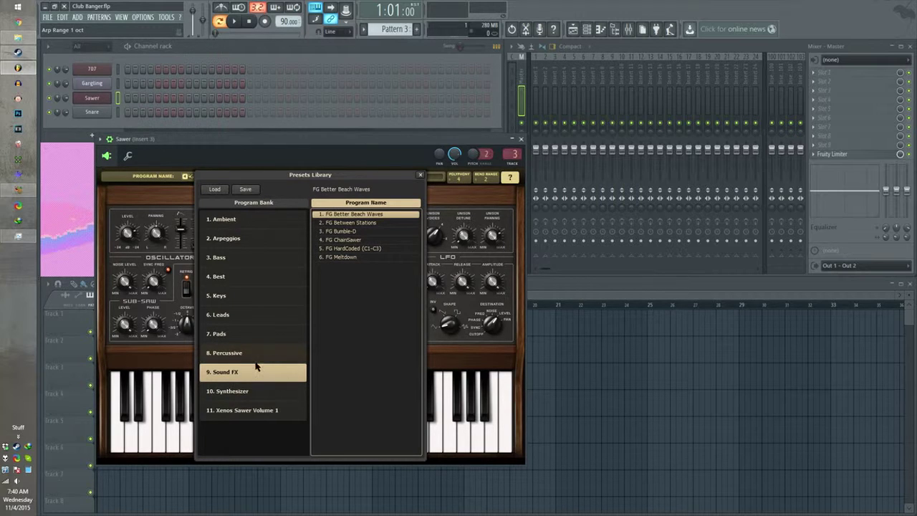
{"action": "left_click", "coordinate": [237, 392]}
{"action": "scroll", "coordinate": [337, 315], "scroll_direction": "down", "scroll_amount": 3}
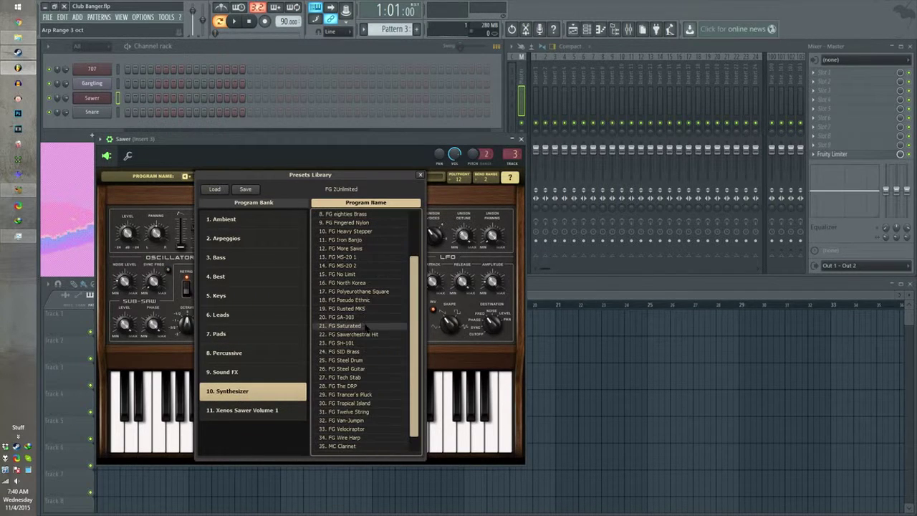
{"action": "left_click", "coordinate": [350, 344]}
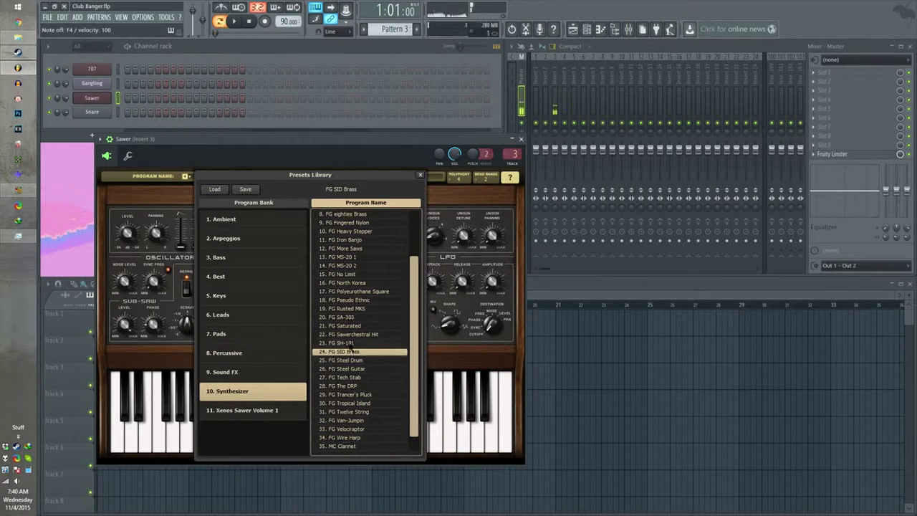
{"action": "left_click", "coordinate": [350, 352]}
{"action": "left_click", "coordinate": [421, 175]}
- Adjust Sawer's unison setting and audition the sound with repeated F4 notes
{"action": "left_click_drag", "start_coordinate": [463, 235], "coordinate": [432, 223]}
{"action": "key", "text": "v"}
{"action": "key", "text": "v"}
{"action": "key", "text": "v"}
{"action": "key", "text": "v"}
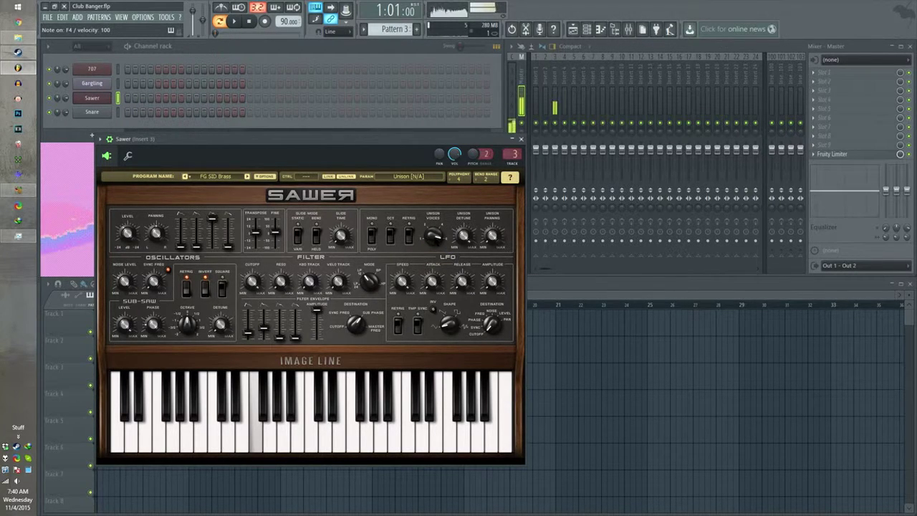
- Raise Sawer's master attack to about 6.5 s, audition F4 and close the plugin window
{"action": "left_click_drag", "start_coordinate": [180, 246], "coordinate": [180, 228]}
{"action": "key", "text": "v"}
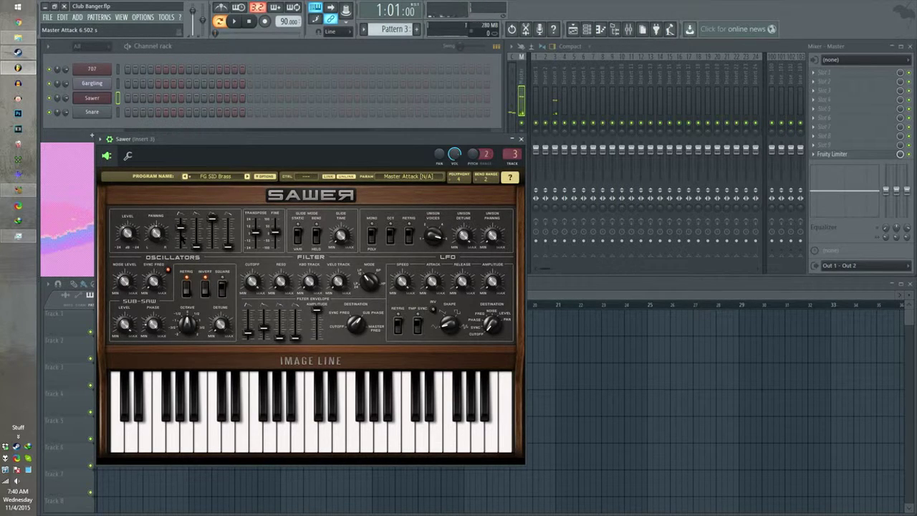
{"action": "key", "text": "v"}
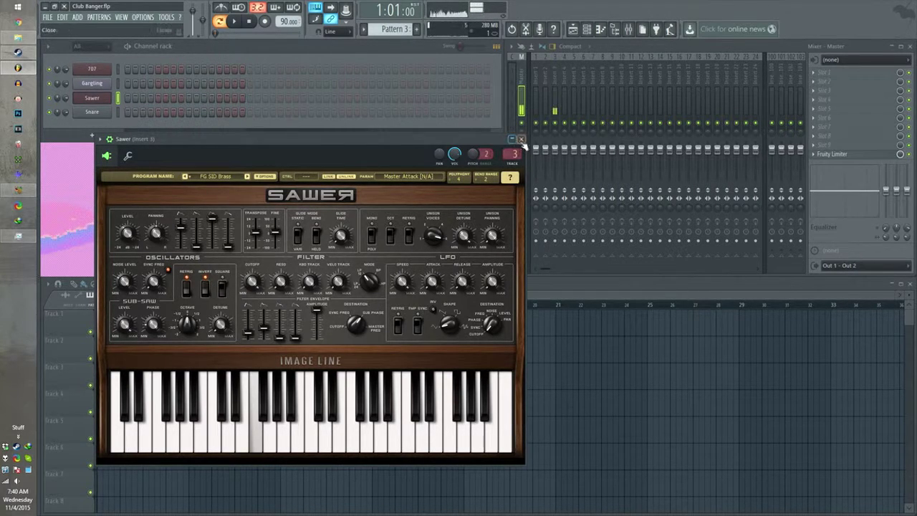
{"action": "left_click", "coordinate": [522, 141]}
- In the Sawer channel's piano roll, draw one F4 note from bar 1 lasting four full bars
{"action": "key", "text": "F7"}
{"action": "left_click", "coordinate": [79, 341]}
{"action": "scroll", "coordinate": [98, 348], "scroll_direction": "down", "scroll_amount": 3, "text": "ctrl"}
{"action": "left_click_drag", "start_coordinate": [90, 341], "coordinate": [743, 341]}
{"action": "scroll", "coordinate": [743, 342], "scroll_direction": "down", "scroll_amount": 3, "text": "ctrl"}
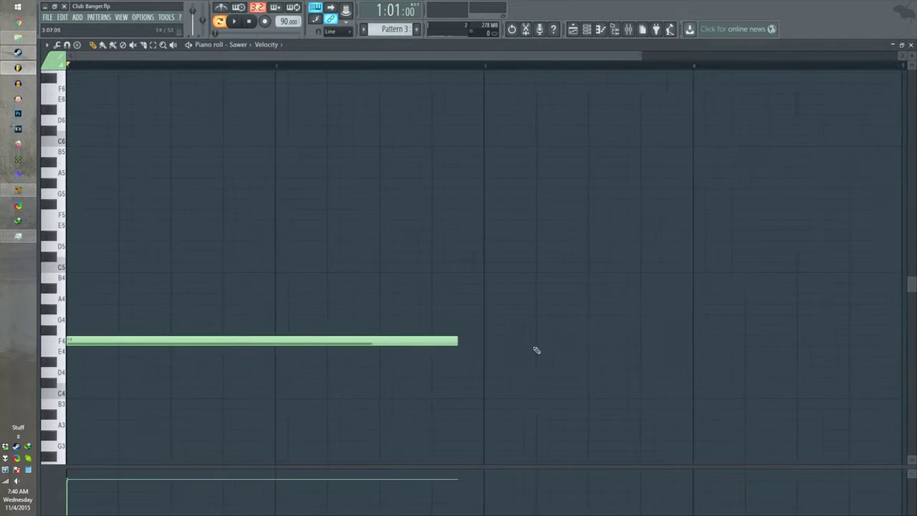
{"action": "scroll", "coordinate": [373, 364], "scroll_direction": "down", "scroll_amount": 2, "text": "ctrl"}
{"action": "left_click_drag", "start_coordinate": [388, 344], "coordinate": [750, 338]}
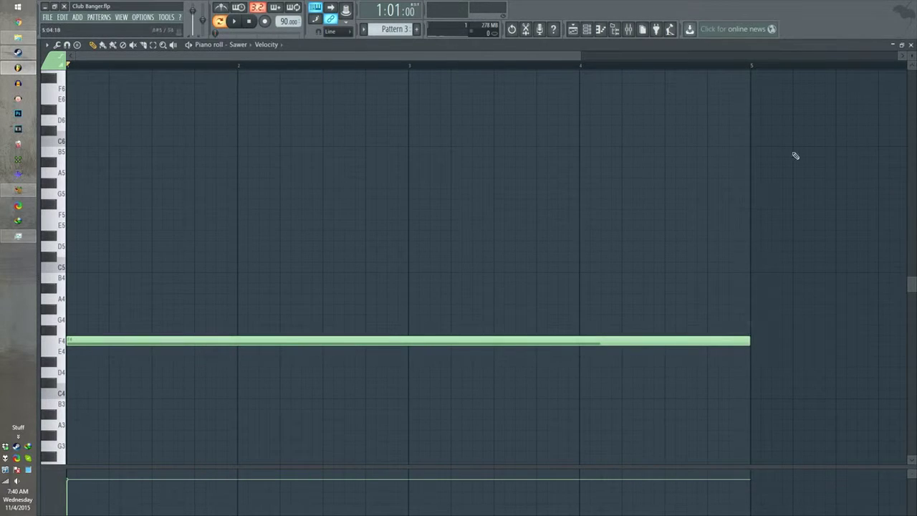
- Place the four-bar Pattern 3 clip on playlist Track 3, starting at bar 5
{"action": "left_click", "coordinate": [911, 44]}
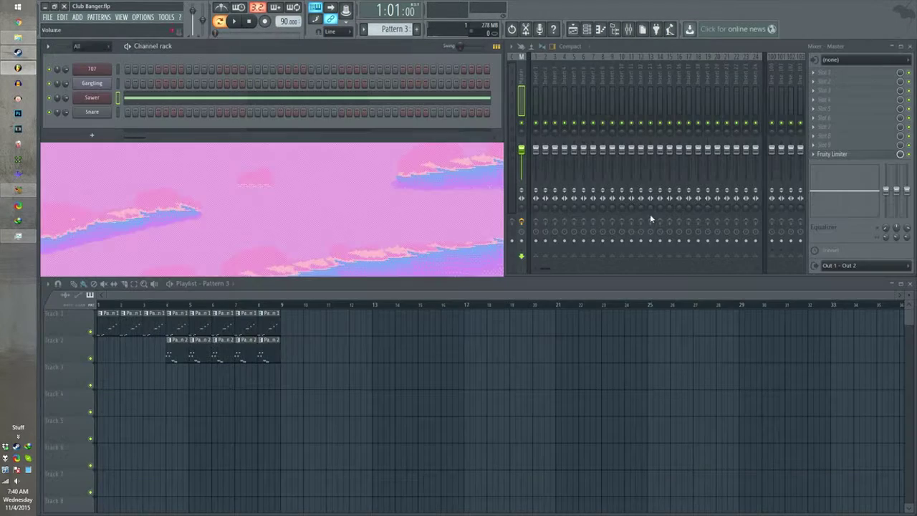
{"action": "left_click", "coordinate": [187, 383]}
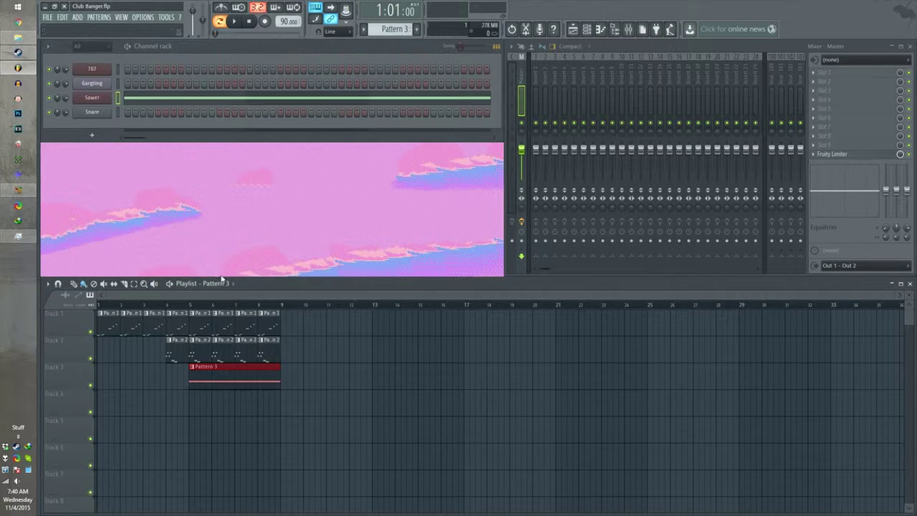
- Clone Pattern 1 and, in the copy's 707 piano roll, delete every note after the first two kick drums
{"action": "scroll", "coordinate": [385, 28], "scroll_direction": "up", "scroll_amount": 1}
{"action": "left_click", "coordinate": [392, 28]}
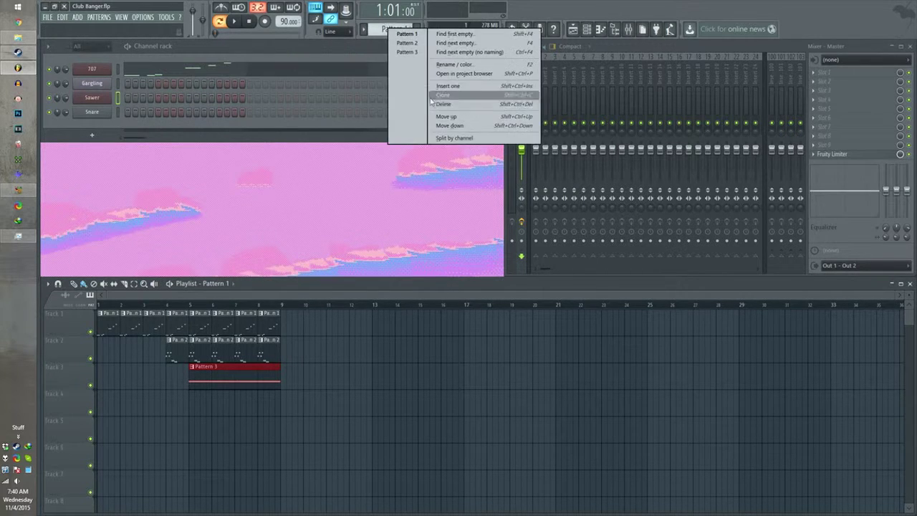
{"action": "left_click", "coordinate": [403, 41]}
{"action": "right_click", "coordinate": [107, 69]}
{"action": "left_click", "coordinate": [133, 69]}
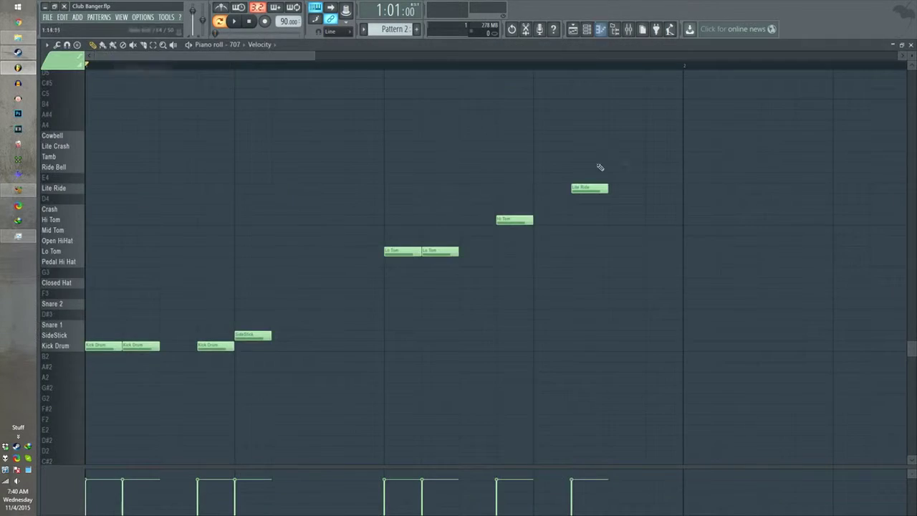
{"action": "right_click", "coordinate": [253, 335]}
{"action": "right_click", "coordinate": [215, 345]}
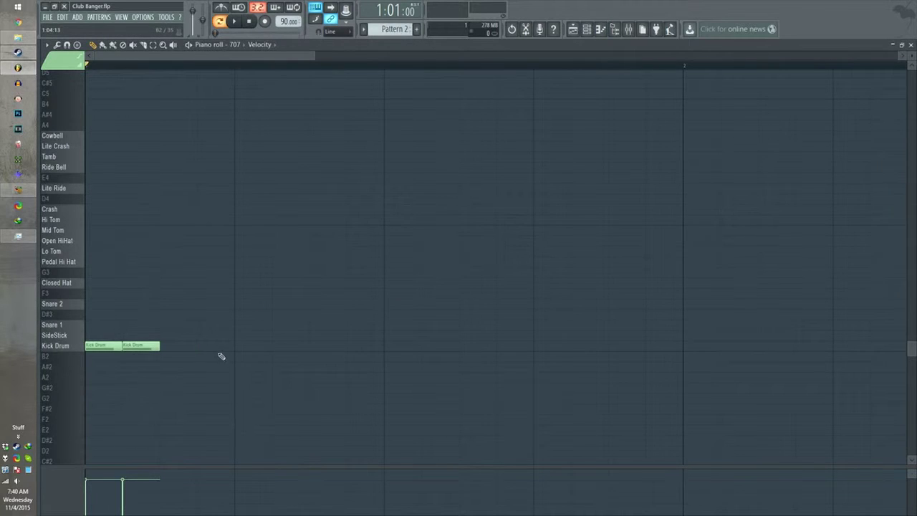
{"action": "left_click", "coordinate": [235, 346]}
{"action": "scroll", "coordinate": [628, 317], "scroll_direction": "down", "scroll_amount": 5}
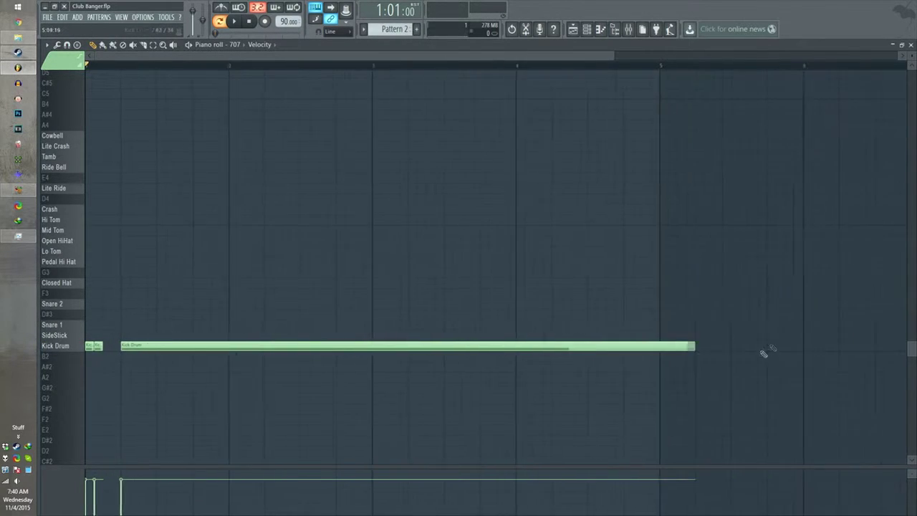
{"action": "mouse_move", "coordinate": [681, 346]}
{"action": "left_mouse_down"}
{"action": "mouse_move", "coordinate": [907, 346]}
{"action": "mouse_move", "coordinate": [688, 346]}
{"action": "left_mouse_up"}
{"action": "right_click", "coordinate": [688, 346]}
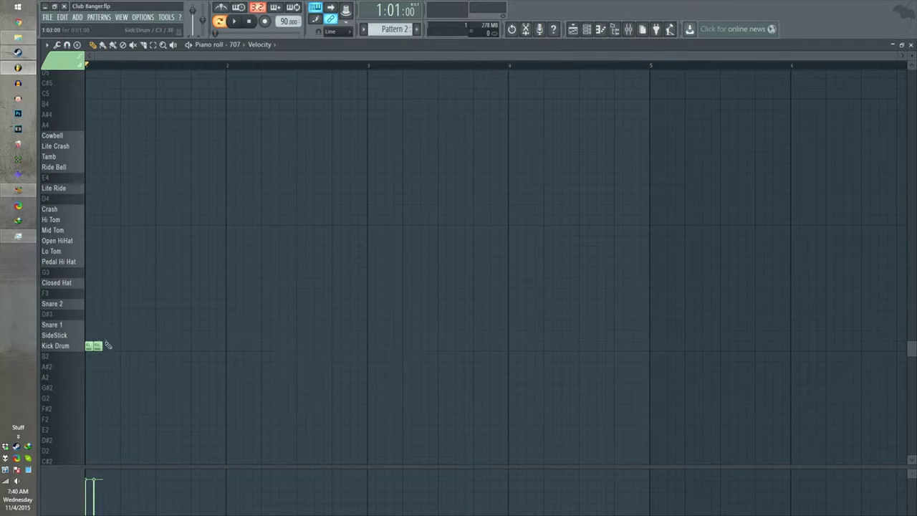
- Add a third Kick Drum hit on step 5 of the 707 pattern and audition it
{"action": "left_click", "coordinate": [123, 347]}
{"action": "scroll", "coordinate": [123, 346], "scroll_direction": "up", "scroll_amount": 4}
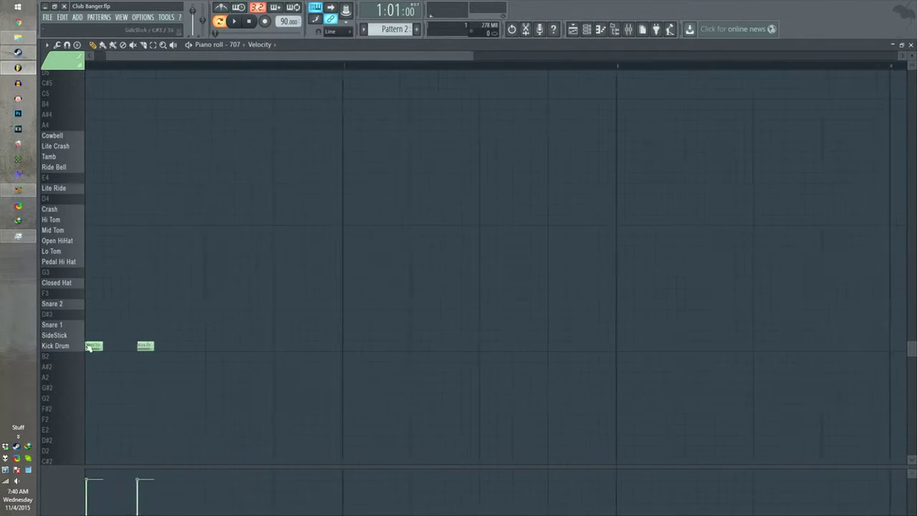
{"action": "scroll", "coordinate": [185, 343], "scroll_direction": "left", "scroll_amount": 3}
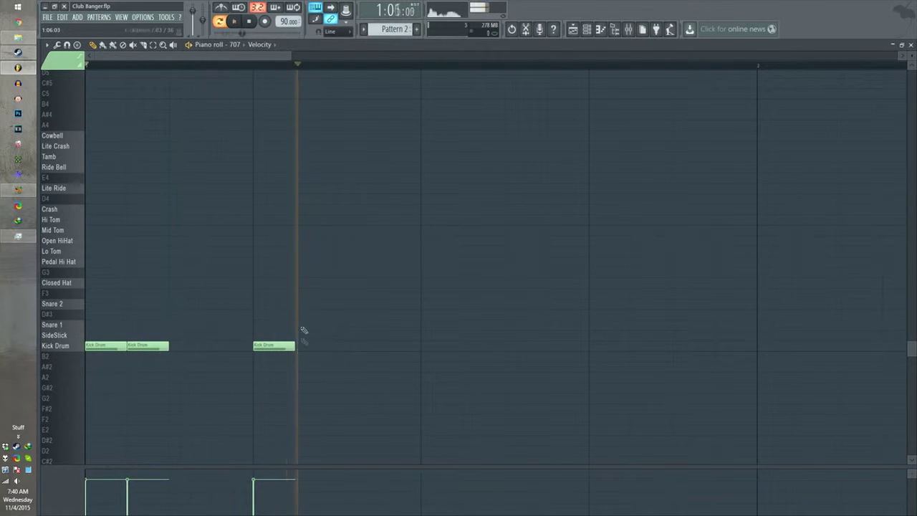
{"action": "key", "text": "space"}
- Place Closed Hat hits on steps 5, 7 and 9 of the 707 pattern
{"action": "left_click", "coordinate": [302, 293]}
{"action": "left_click_drag", "start_coordinate": [311, 295], "coordinate": [313, 284]}
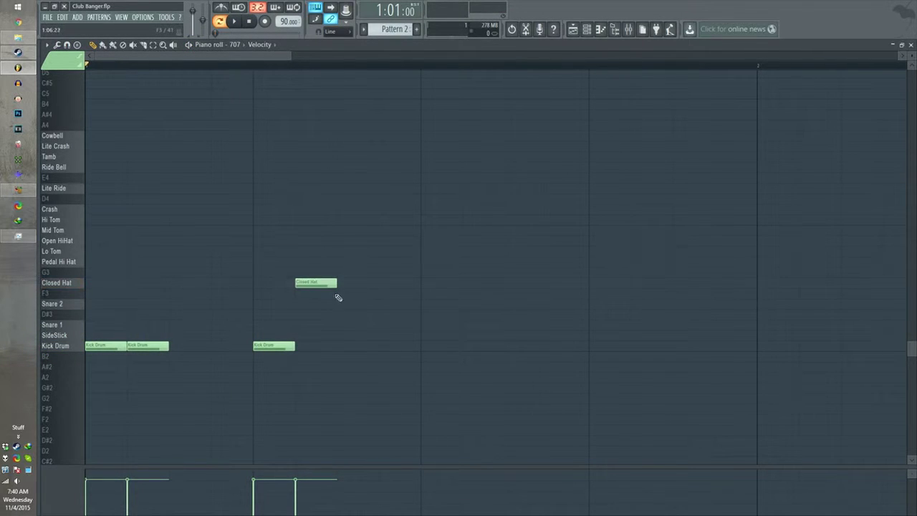
{"action": "left_click", "coordinate": [259, 282]}
{"action": "right_click", "coordinate": [319, 284]}
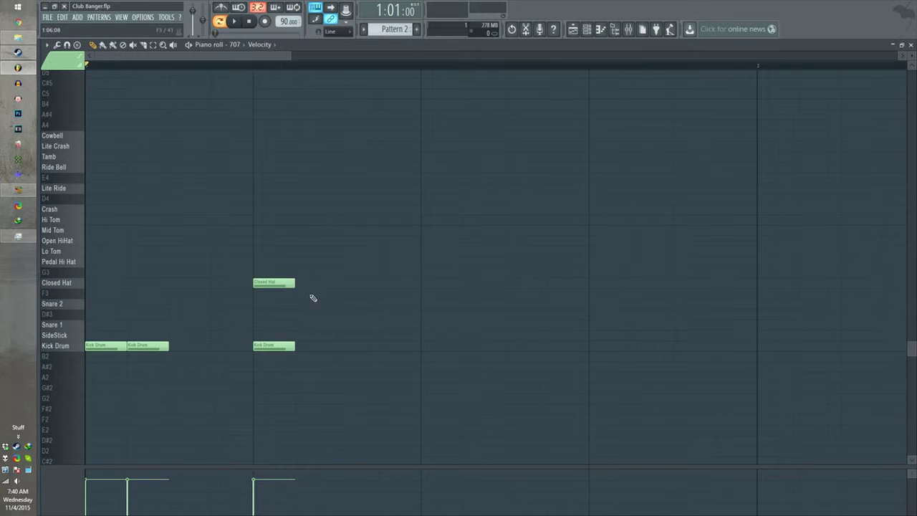
{"action": "left_click", "coordinate": [337, 287]}
{"action": "left_click", "coordinate": [428, 286]}
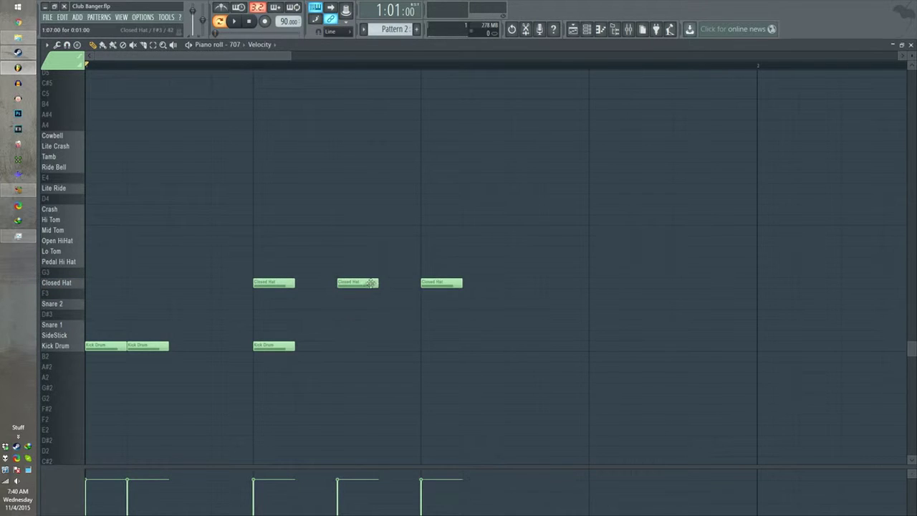
- Add a Snare 1 hit on step 7 and a Snare 2 hit on step 8
{"action": "left_click", "coordinate": [344, 347]}
{"action": "left_click_drag", "start_coordinate": [348, 345], "coordinate": [349, 326]}
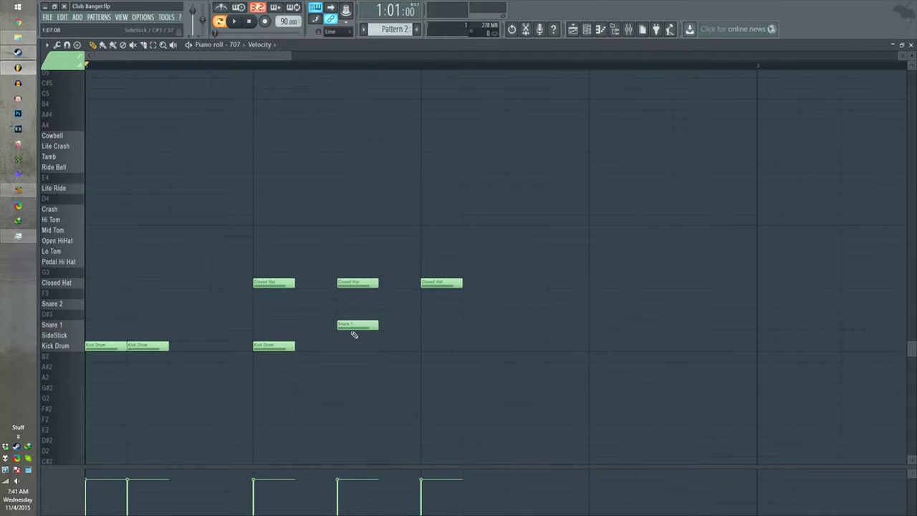
{"action": "left_click", "coordinate": [382, 306]}
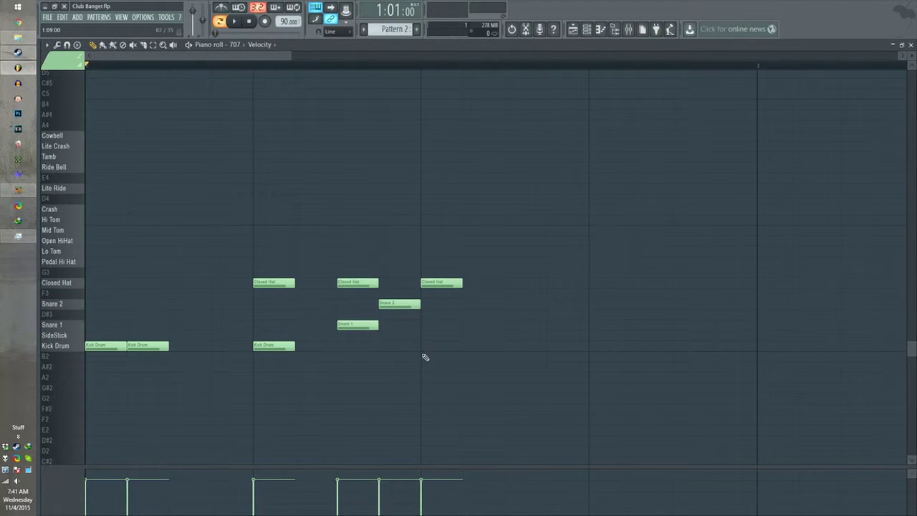
- Add a SideStick hit on step 9 and Kick Drum hits on steps 10, 11 and 12, and audition the pattern
{"action": "left_click", "coordinate": [426, 346]}
{"action": "right_click", "coordinate": [432, 345]}
{"action": "left_click", "coordinate": [467, 346]}
{"action": "left_click", "coordinate": [523, 346]}
{"action": "left_click", "coordinate": [549, 346]}
{"action": "key", "text": "space"}
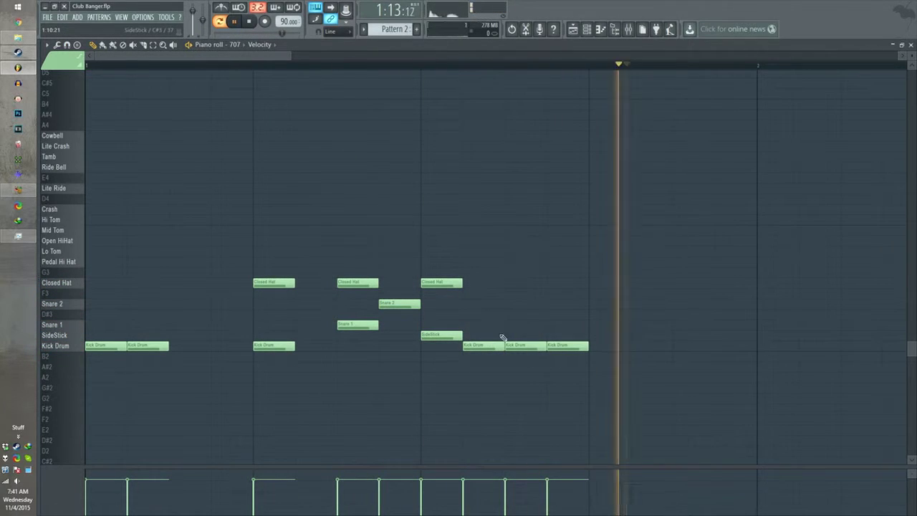
{"action": "key", "text": "space"}
{"action": "key", "text": "space"}
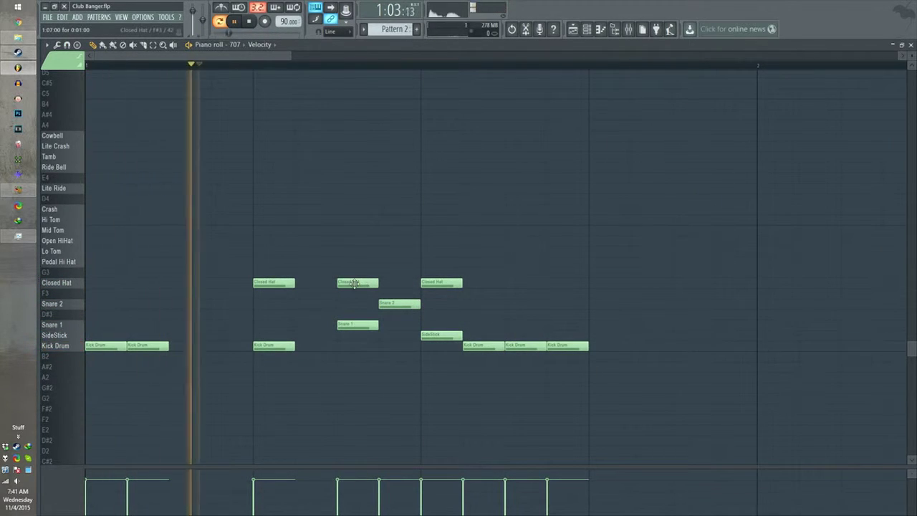
{"action": "key", "text": "space"}
- Shift all notes from step 7 onward one step earlier, audition the pattern and add another Kick Drum hit on step 12
{"action": "left_click_drag", "start_coordinate": [348, 368], "coordinate": [426, 274]}
{"action": "key", "text": "shift+Left"}
{"action": "key", "text": "space"}
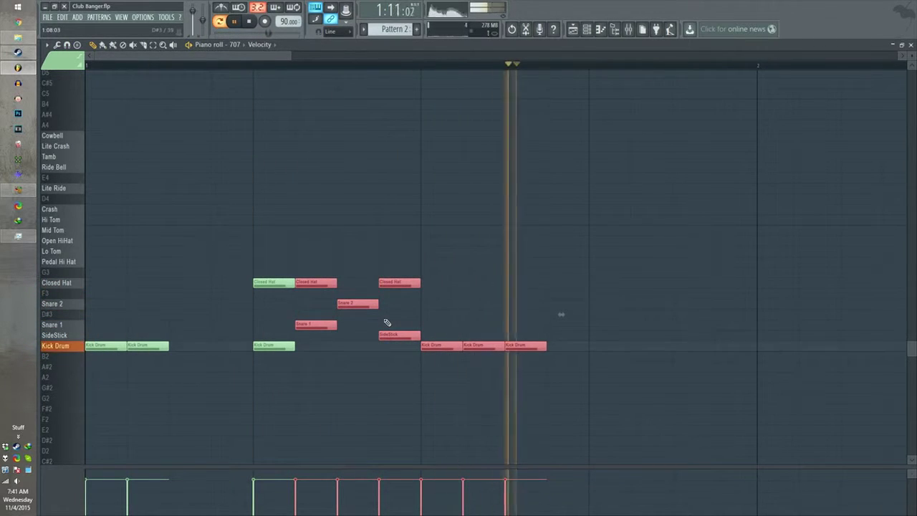
{"action": "key", "text": "space"}
{"action": "left_click", "coordinate": [566, 345]}
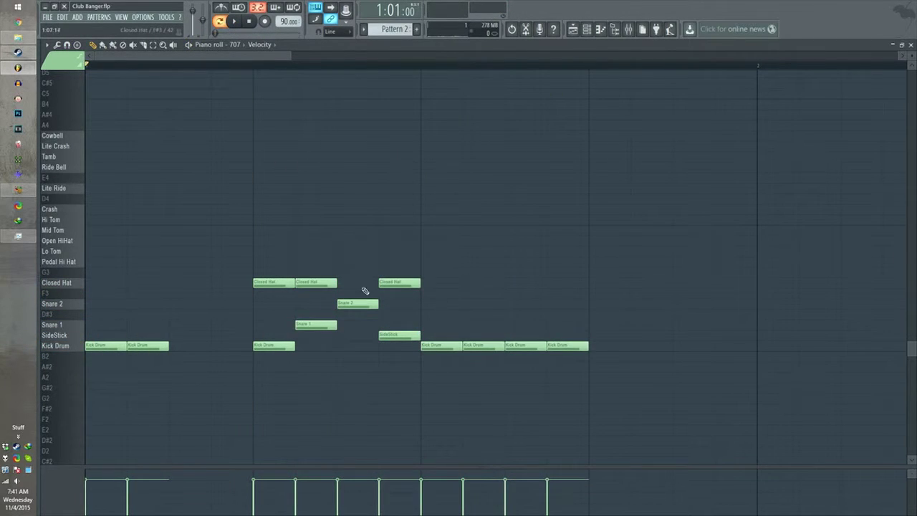
- Swap the two snare hits so Snare 2 falls on step 6 and Snare 1 on step 7, and audition the change
{"action": "left_click_drag", "start_coordinate": [328, 326], "coordinate": [352, 328]}
{"action": "key", "text": "space"}
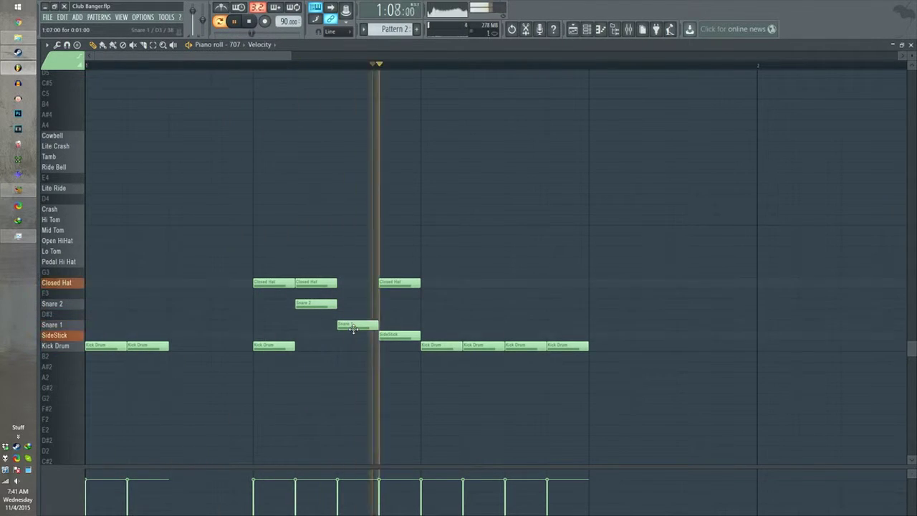
{"action": "key", "text": "space"}
- Close the piano roll and place one Pattern 2 clip on playlist Track 1 at bar 9
{"action": "left_click", "coordinate": [911, 44]}
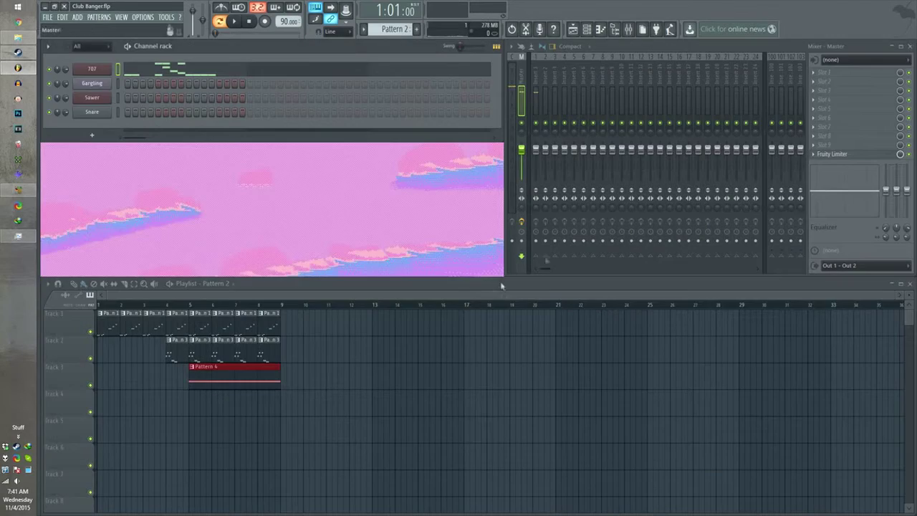
{"action": "left_click_drag", "start_coordinate": [324, 332], "coordinate": [296, 333]}
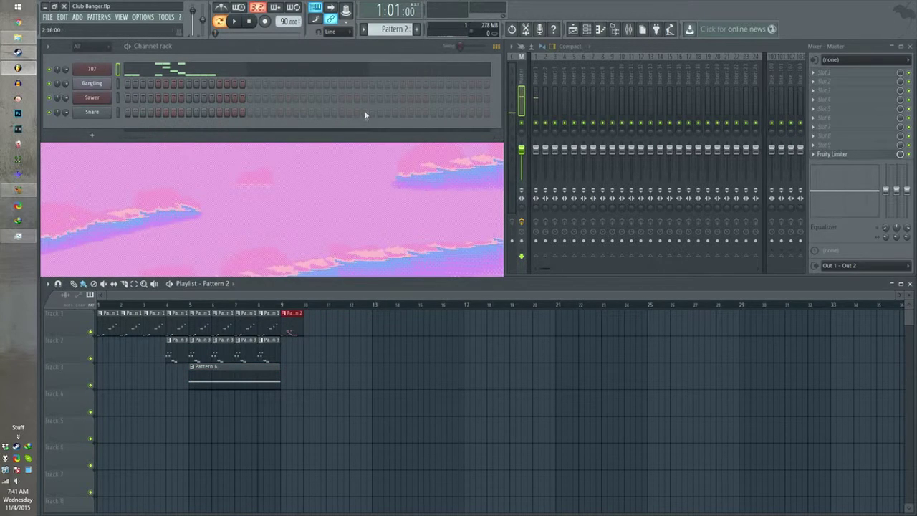
- Switch to the empty Pattern 5 and replace the Snare channel with the Morphine synthesizer
{"action": "scroll", "coordinate": [385, 29], "scroll_direction": "down", "scroll_amount": 3}
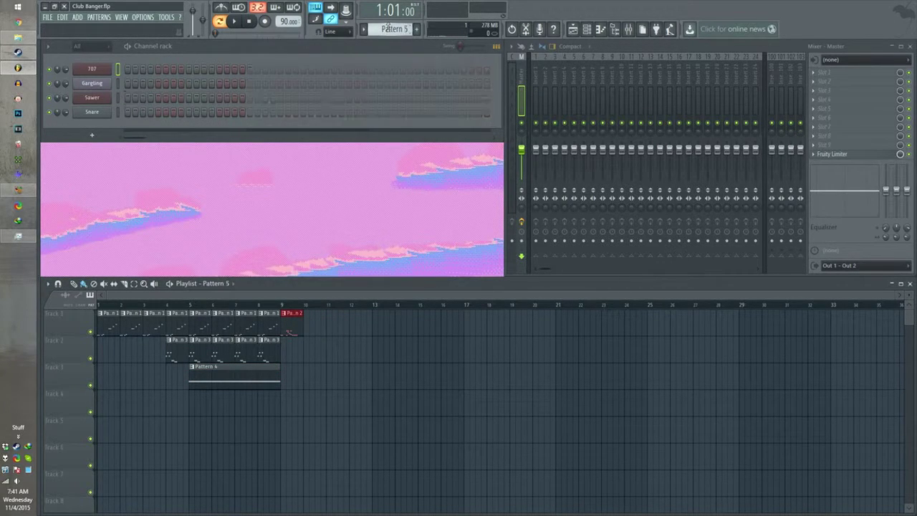
{"action": "right_click", "coordinate": [106, 113]}
{"action": "mouse_move", "coordinate": [137, 168]}
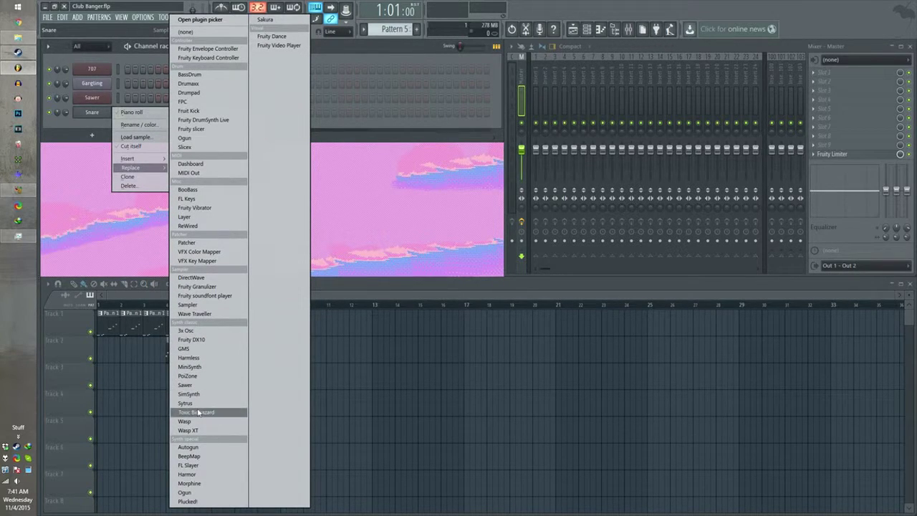
{"action": "left_click", "coordinate": [190, 483]}
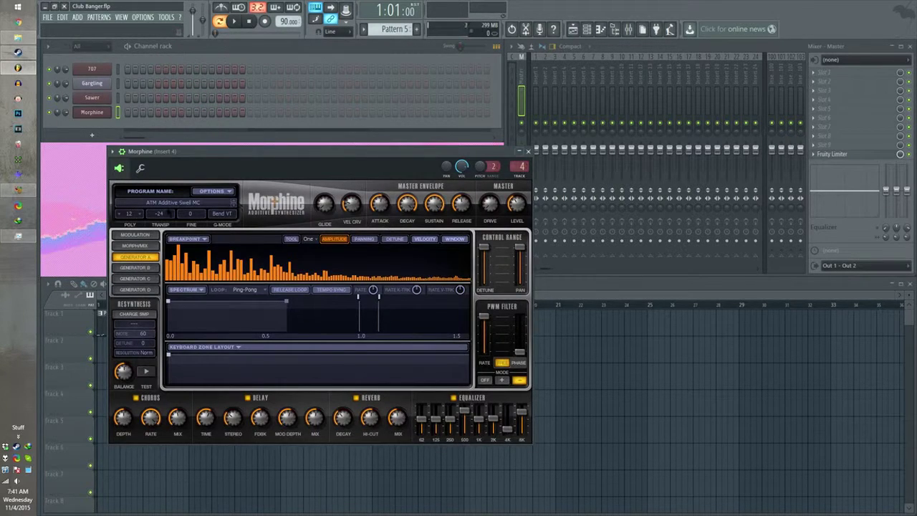
- Audition voices in Morphine's Vox & Chorus bank, load the VOX Naaah MC preset and close the plugin
{"action": "left_click", "coordinate": [172, 203]}
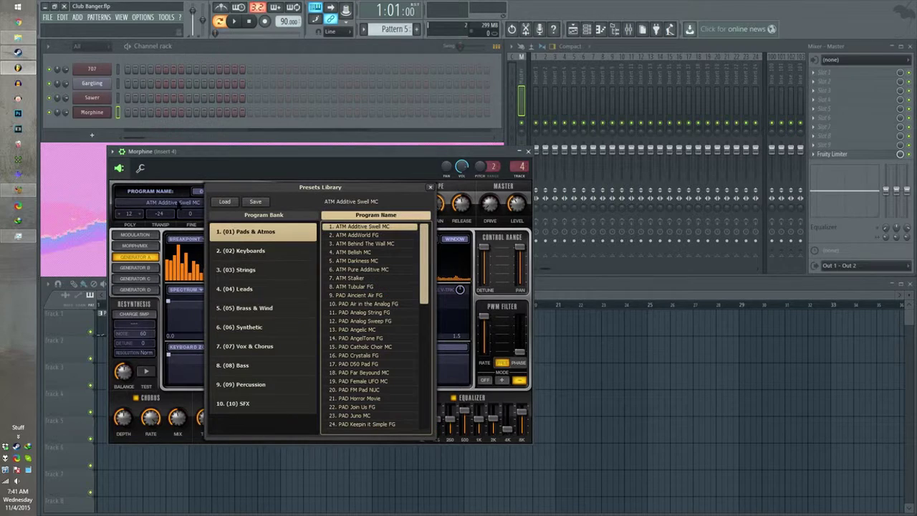
{"action": "left_click", "coordinate": [268, 347]}
{"action": "left_click", "coordinate": [359, 288]}
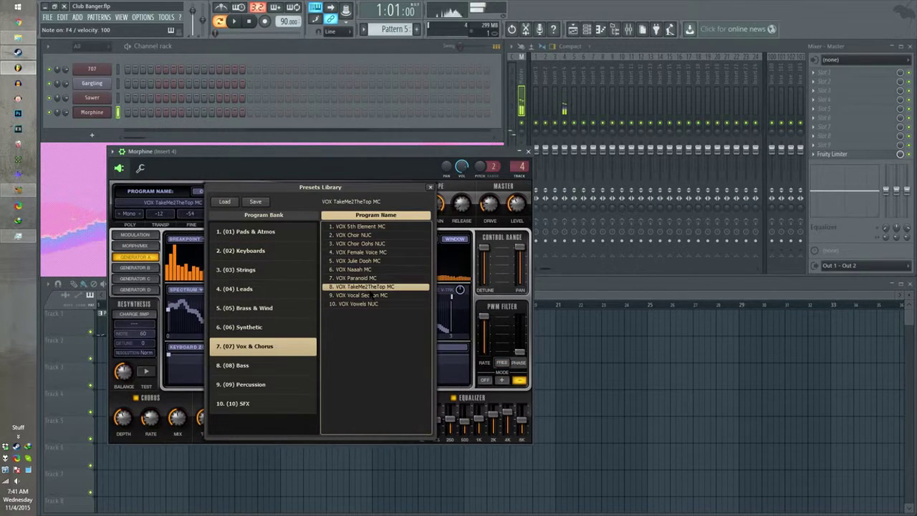
{"action": "left_click", "coordinate": [372, 270]}
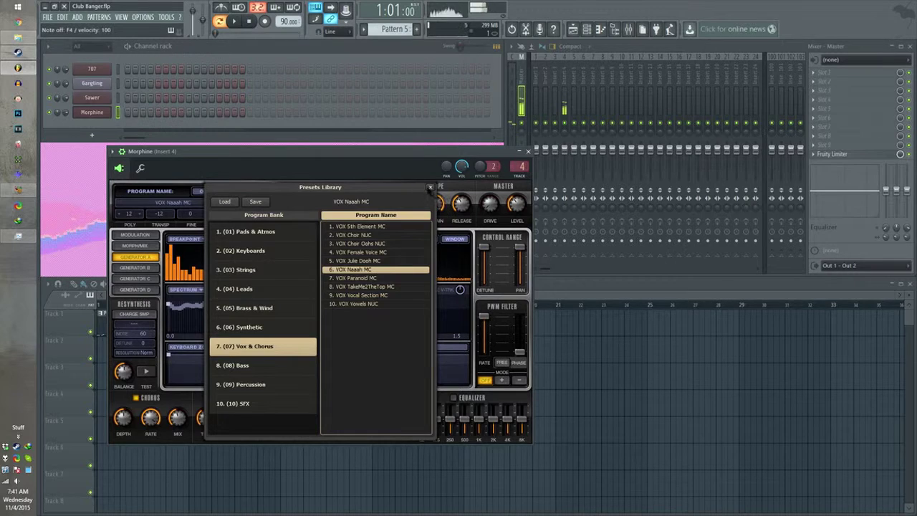
{"action": "left_click", "coordinate": [431, 188]}
{"action": "left_click", "coordinate": [528, 151]}
- In Morphine's piano roll, adjust the recording filter, record a live rhythm of repeated F4 notes across two bars and disarm recording
{"action": "right_click", "coordinate": [102, 113]}
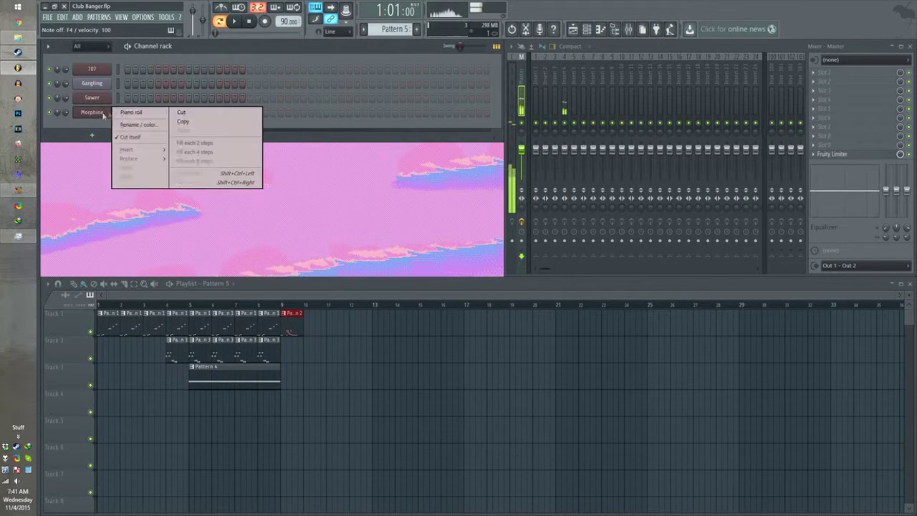
{"action": "left_click", "coordinate": [131, 112]}
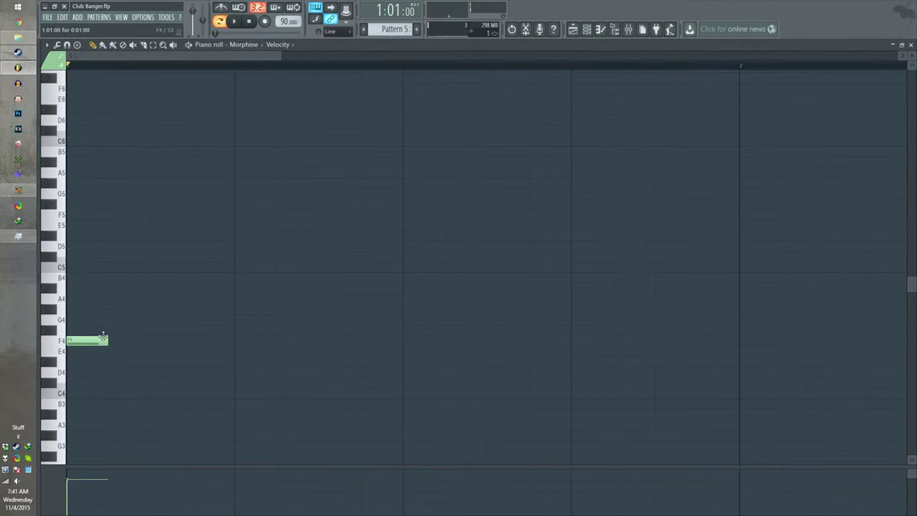
{"action": "right_click", "coordinate": [264, 22]}
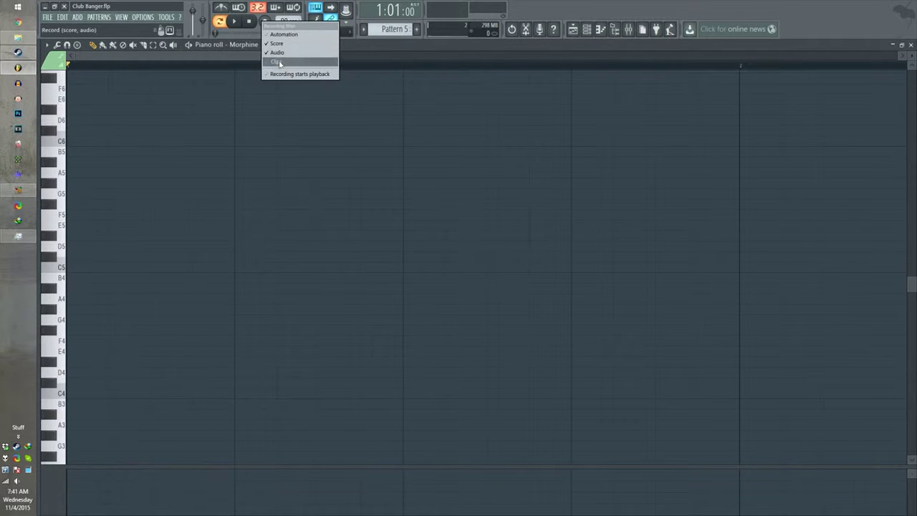
{"action": "left_click", "coordinate": [280, 54]}
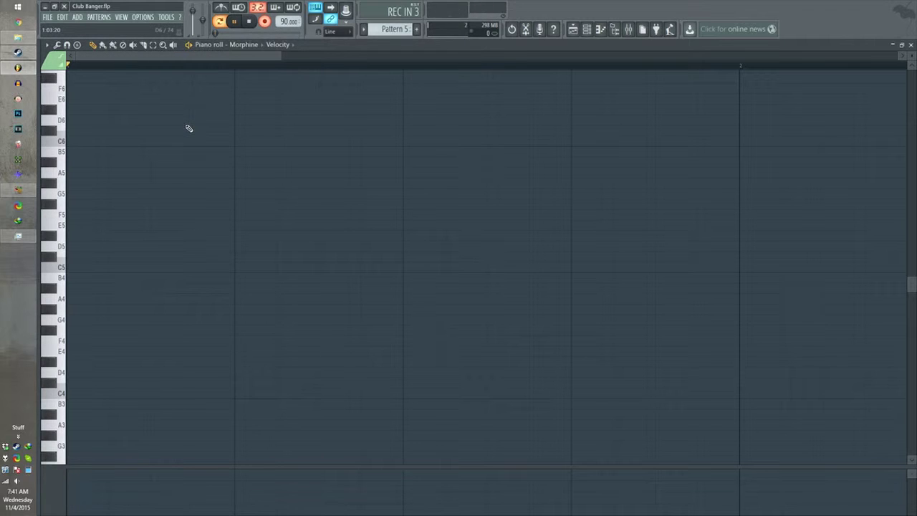
{"action": "key", "text": "space"}
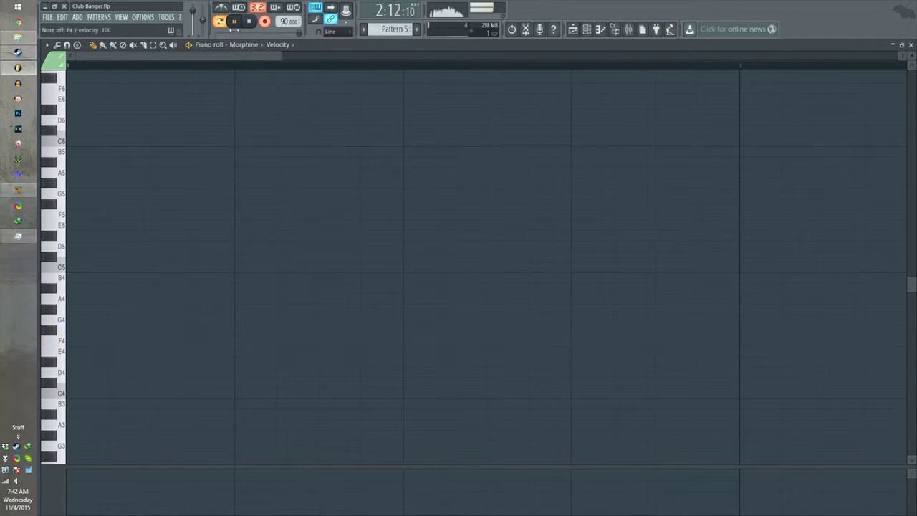
{"action": "left_click", "coordinate": [248, 22]}
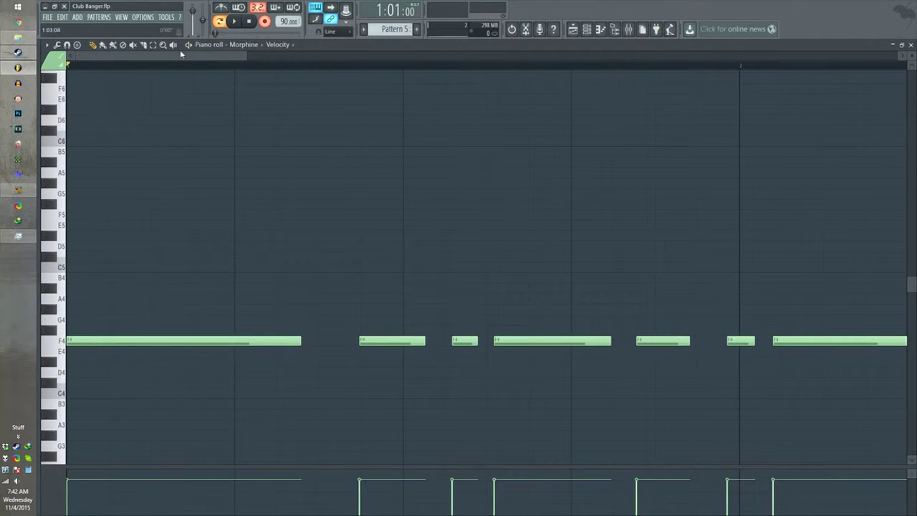
{"action": "left_click", "coordinate": [264, 21]}
- Play back the recorded Morphine notes and extend the last F4 note to the end of bar 2
{"action": "key", "text": "space"}
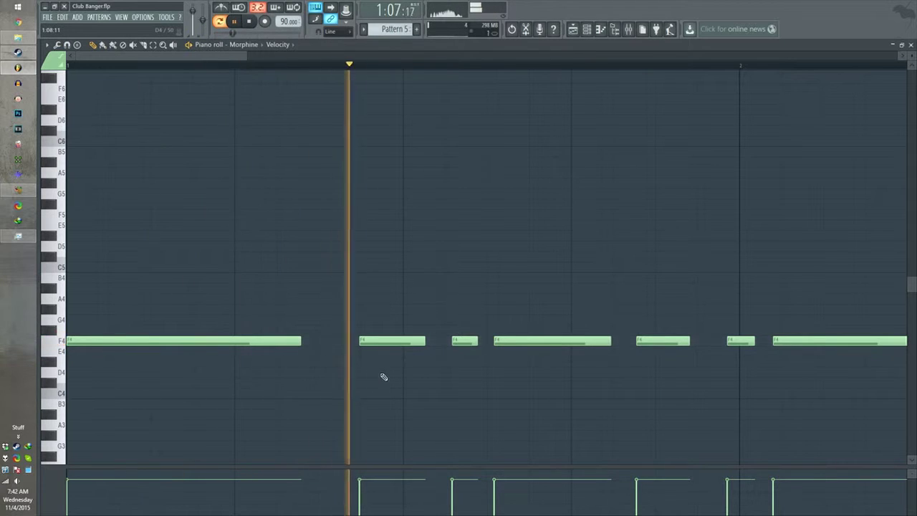
{"action": "scroll", "coordinate": [445, 371], "scroll_direction": "down", "scroll_amount": 4}
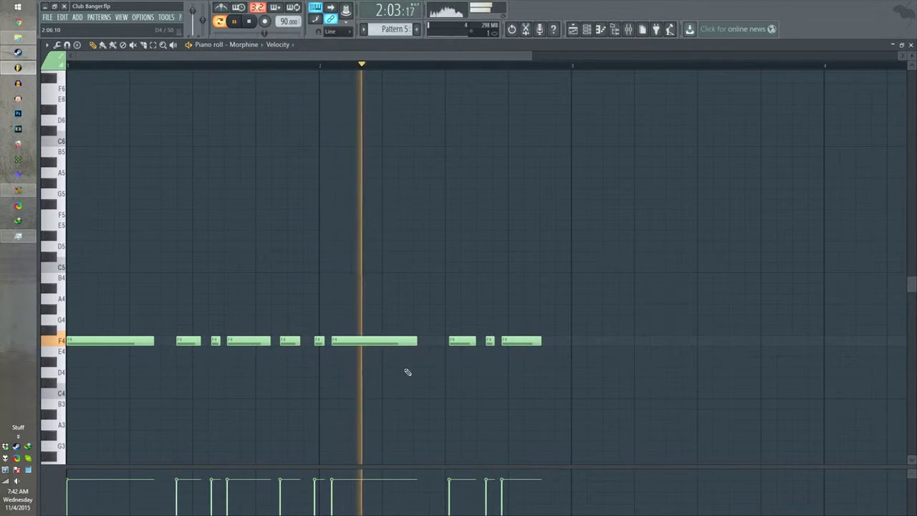
{"action": "key", "text": "space"}
{"action": "scroll", "coordinate": [560, 342], "scroll_direction": "up", "scroll_amount": 4}
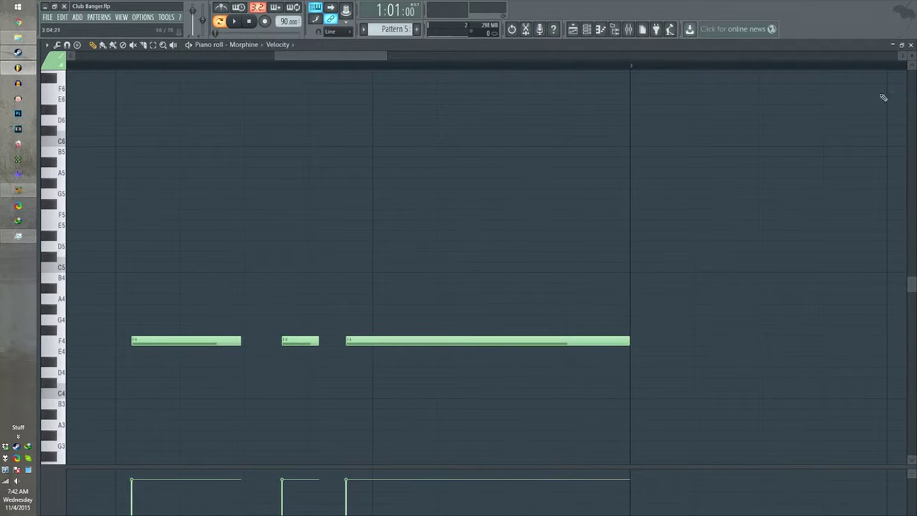
- Close the piano roll and place the Pattern 5 clip on playlist Track 3 at bar 9
{"action": "left_click", "coordinate": [911, 46]}
{"action": "scroll", "coordinate": [316, 394], "scroll_direction": "up", "scroll_amount": 3}
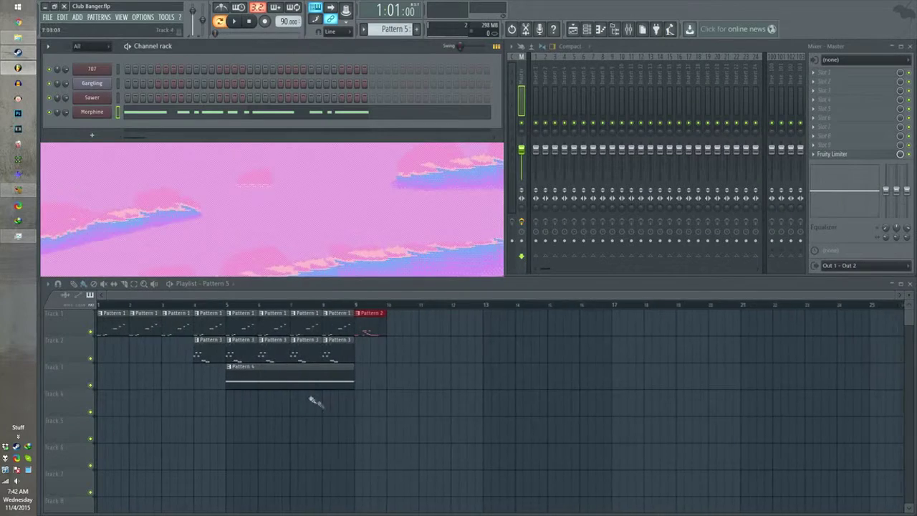
{"action": "left_click", "coordinate": [360, 381]}
- Duplicate the clips of bars 5 to 8 to start at bar 11, delete the Pattern 4 copy and play the song
{"action": "left_click_drag", "start_coordinate": [354, 434], "coordinate": [226, 311]}
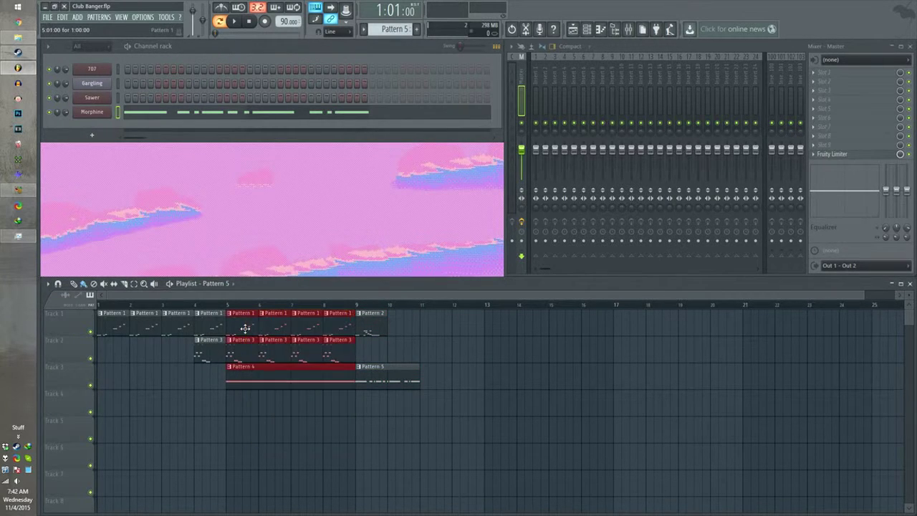
{"action": "key", "text": "ctrl+b"}
{"action": "left_click_drag", "start_coordinate": [371, 326], "coordinate": [436, 324]}
{"action": "left_click", "coordinate": [422, 403]}
{"action": "right_click", "coordinate": [445, 381]}
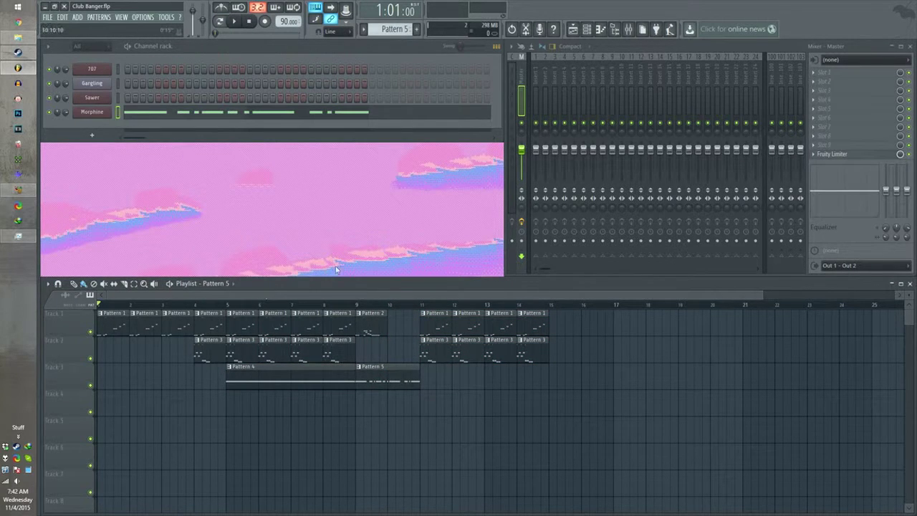
{"action": "key", "text": "space"}
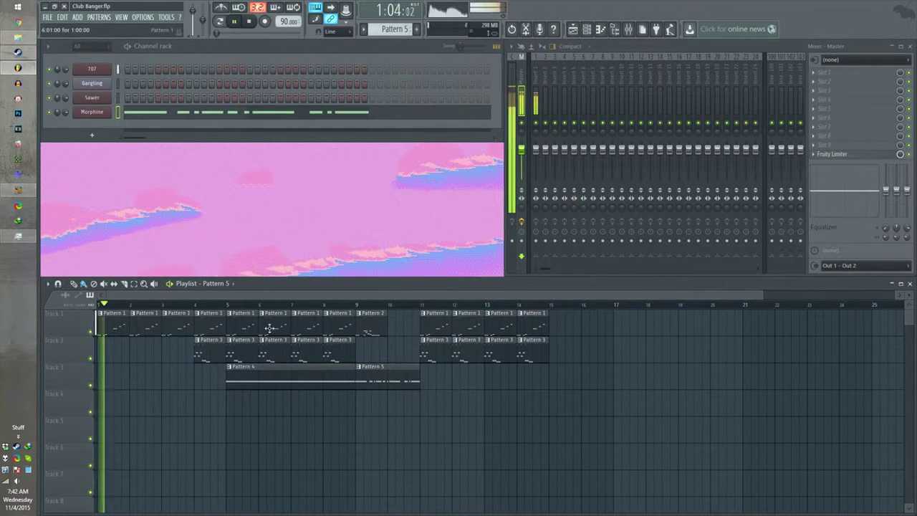